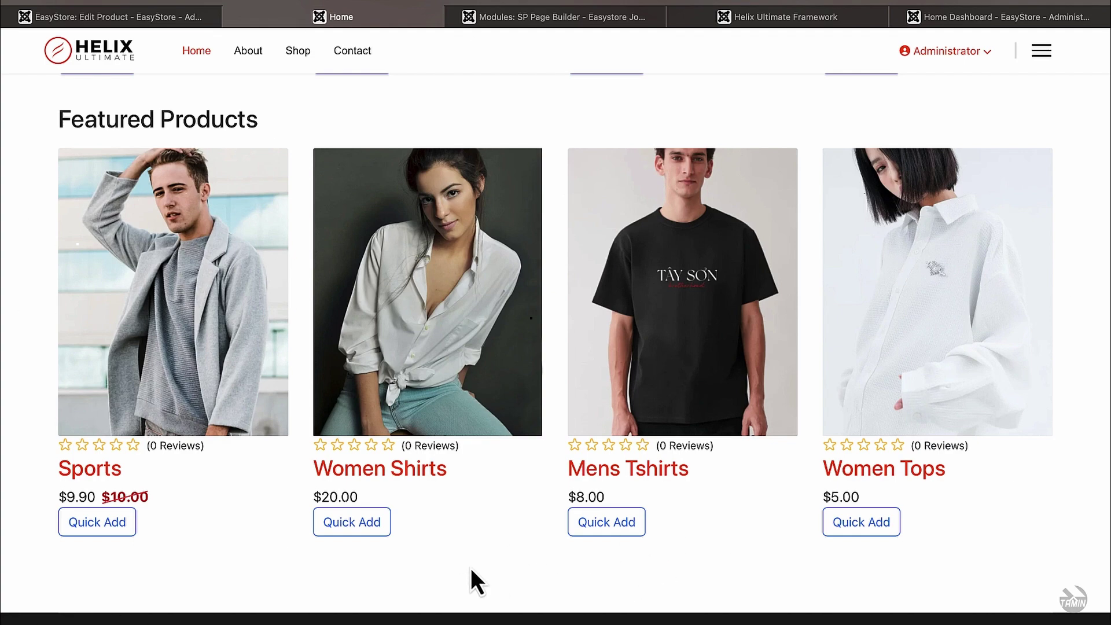
Show the Call to Action templates of the sections library in the home page's editor.
scroll(470, 579, "up", 6)
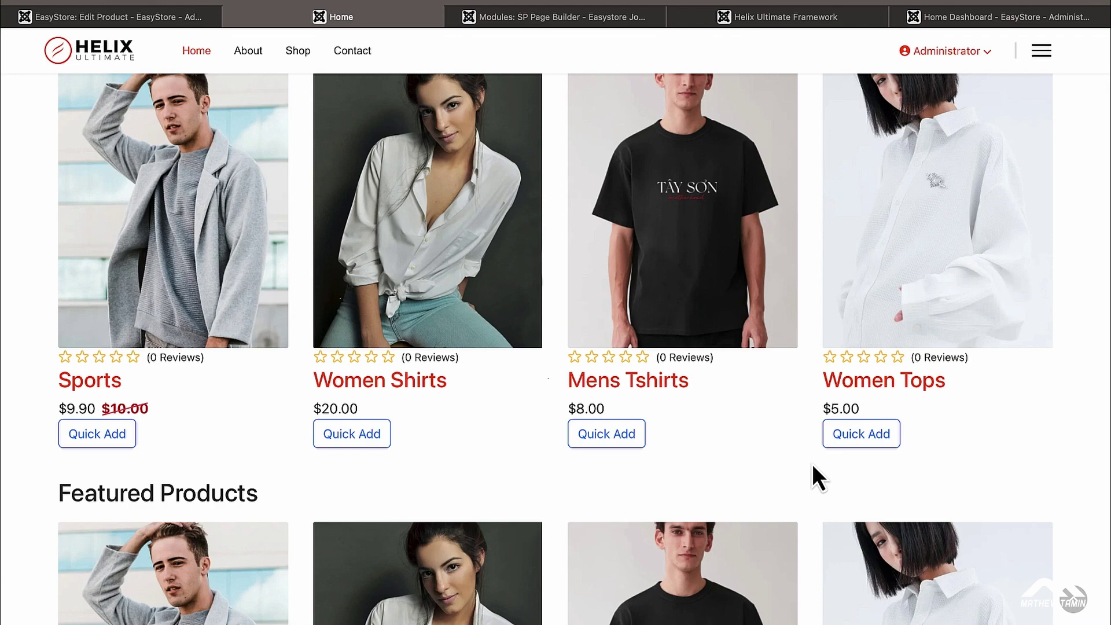
scroll(812, 466, "up", 10)
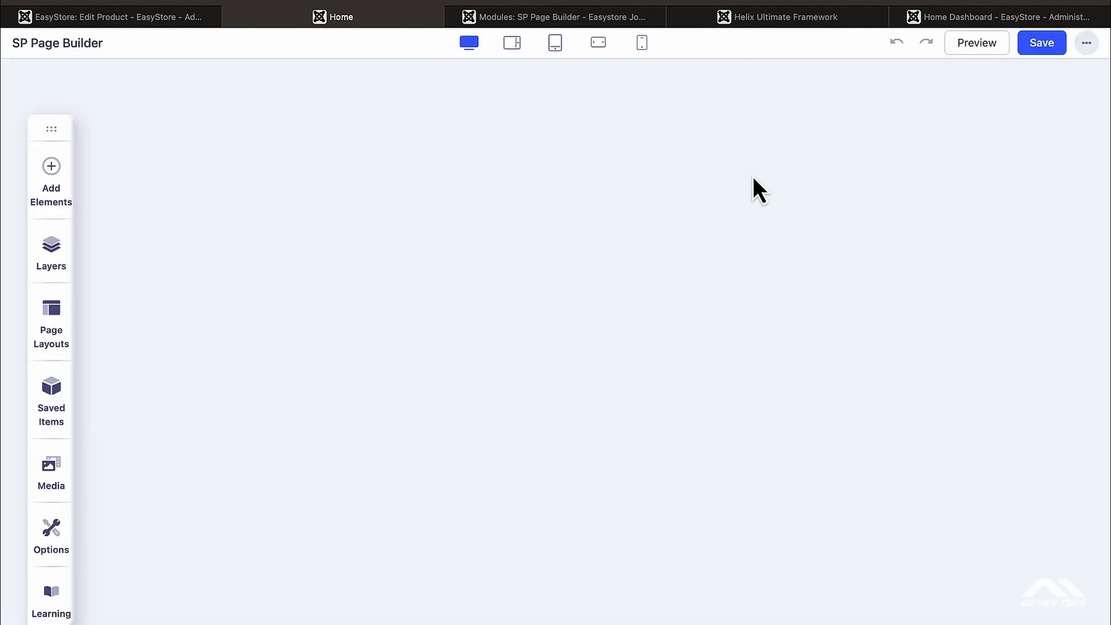
scroll(752, 176, "down", 8)
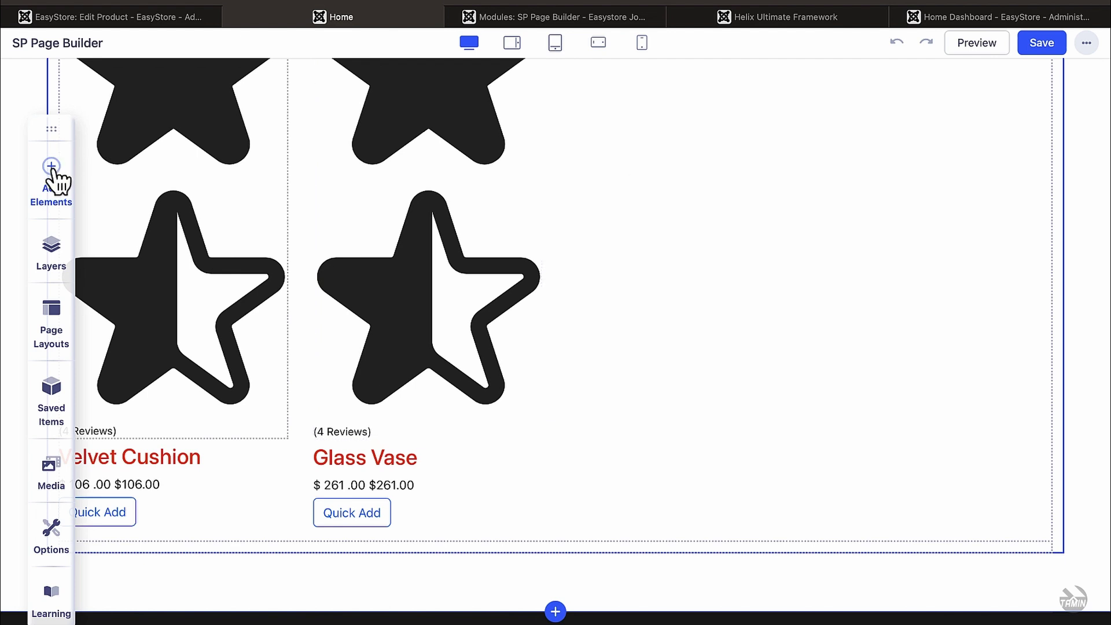
left_click(51, 170)
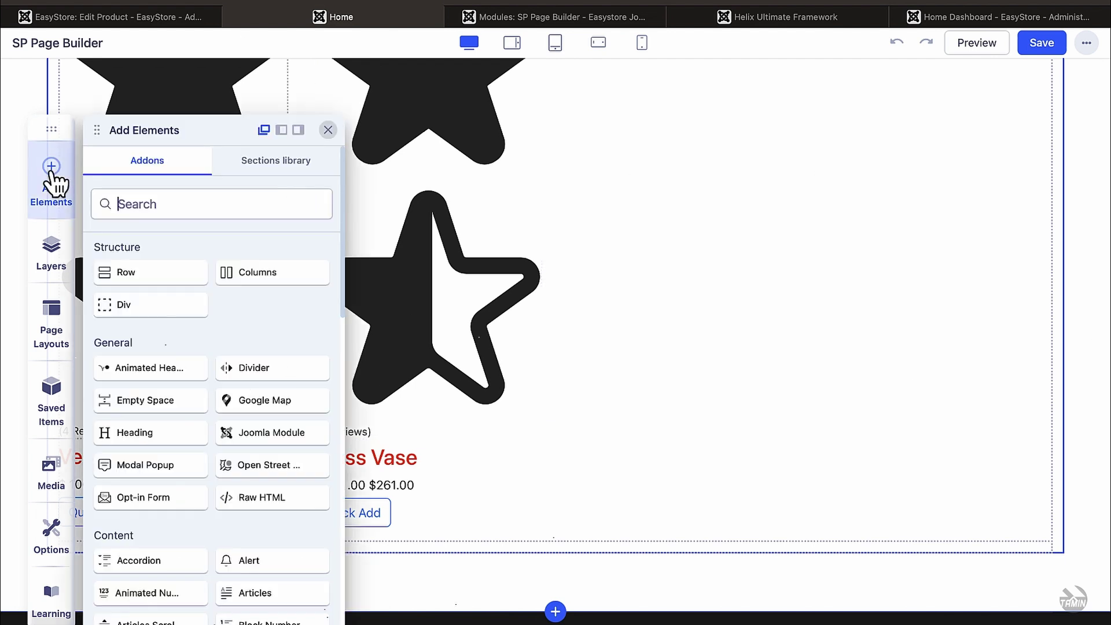
left_click(267, 167)
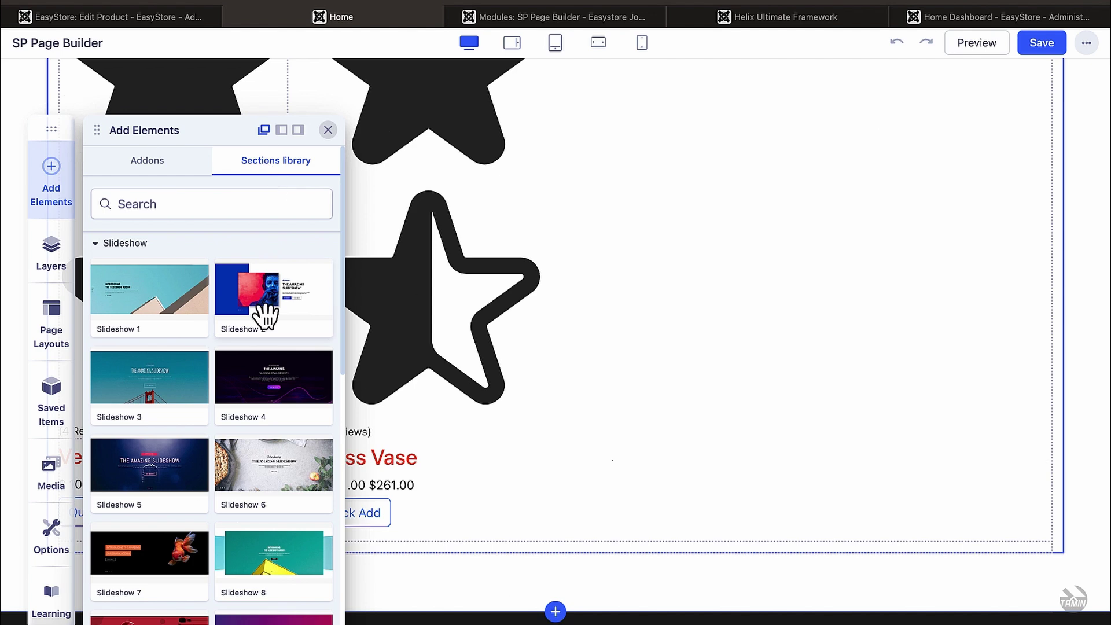
left_click(110, 243)
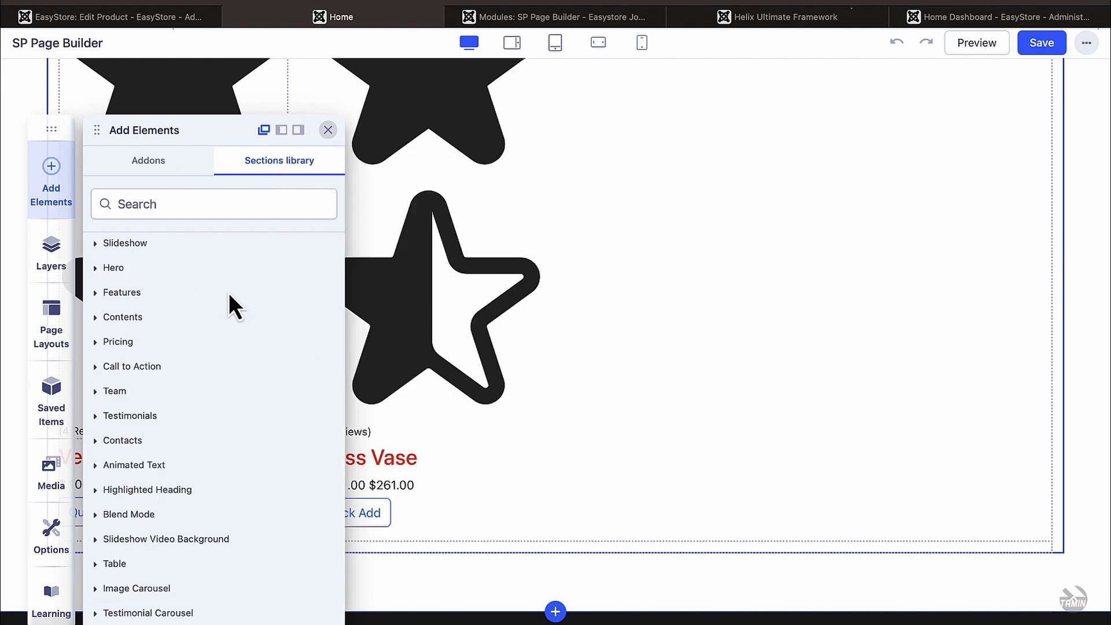
left_click(106, 370)
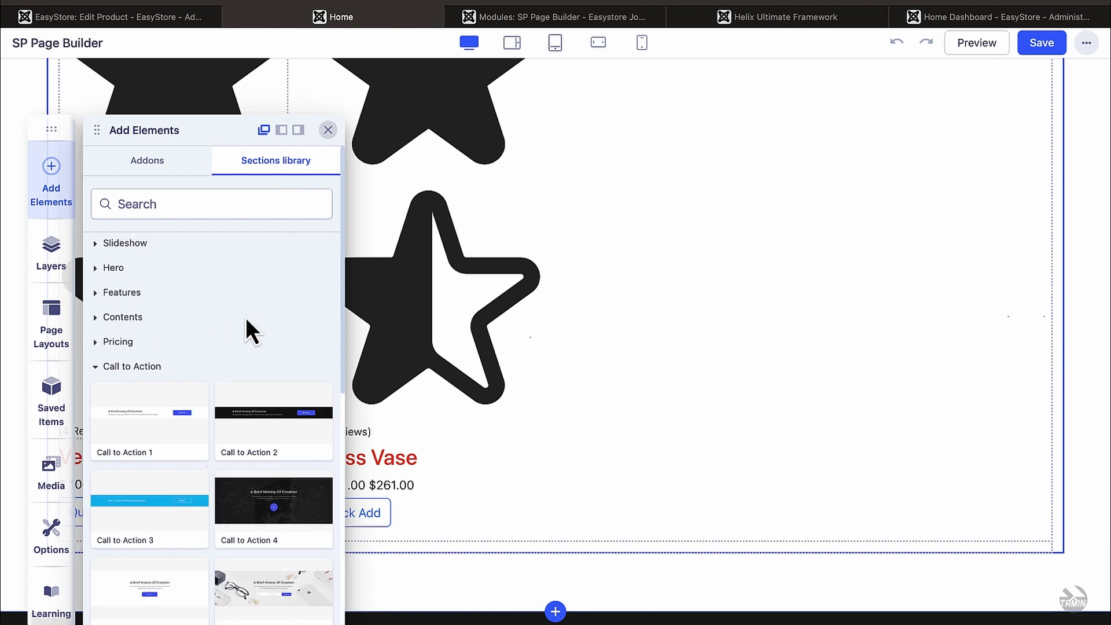
Insert a centred call-to-action section with heading, text and Learn More button below the product list.
scroll(245, 317, "down", 3)
mouse_move(253, 324)
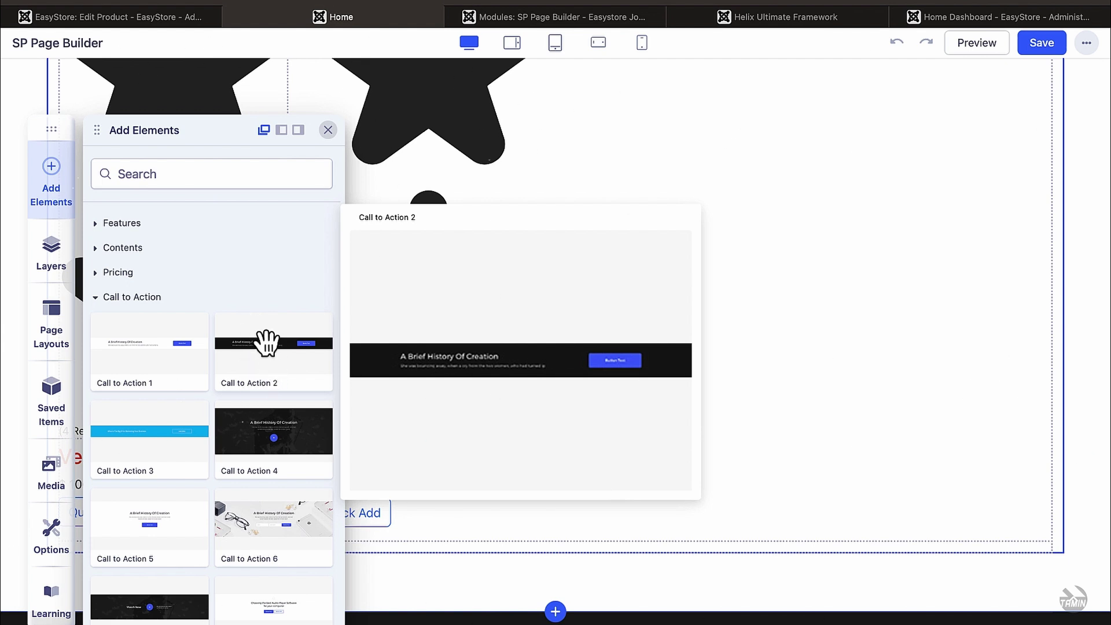
mouse_move(288, 445)
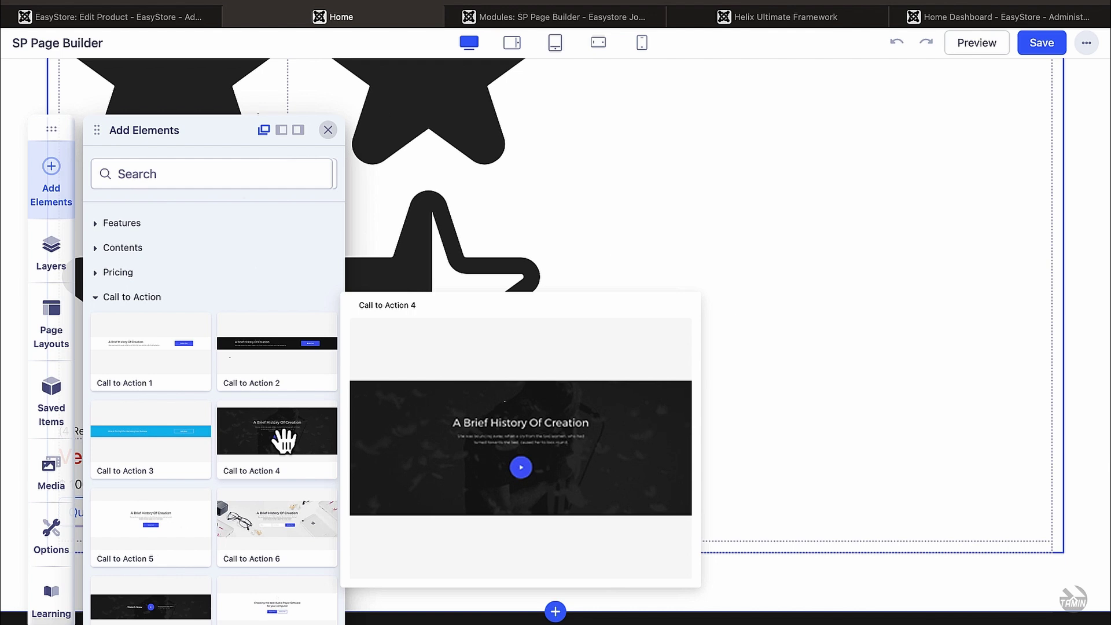
left_click_drag(284, 443, 536, 536)
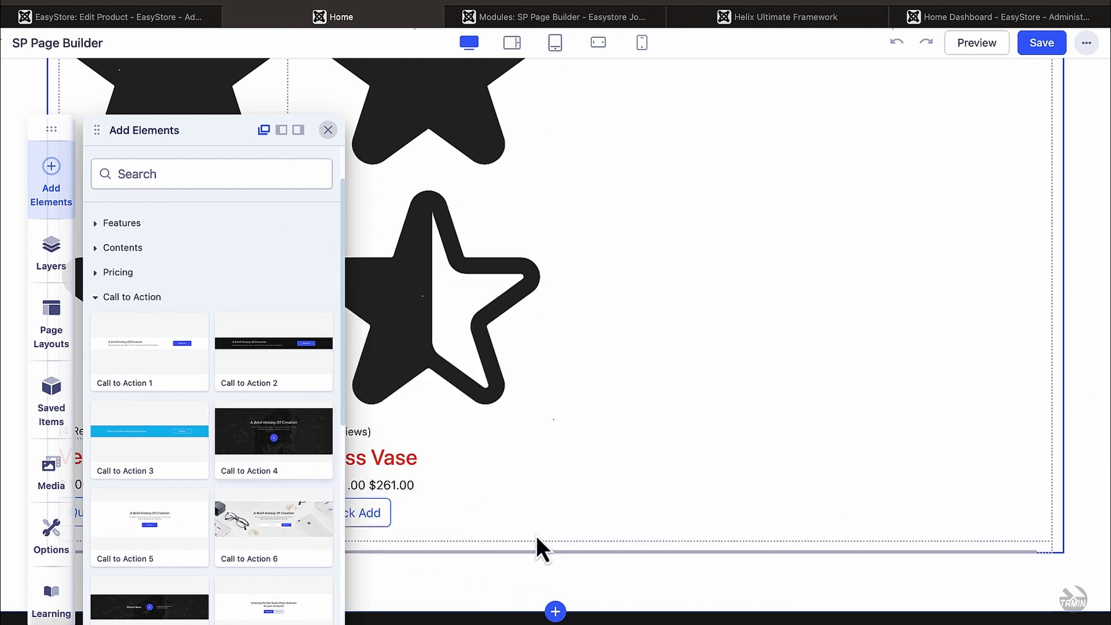
scroll(665, 500, "down", 8)
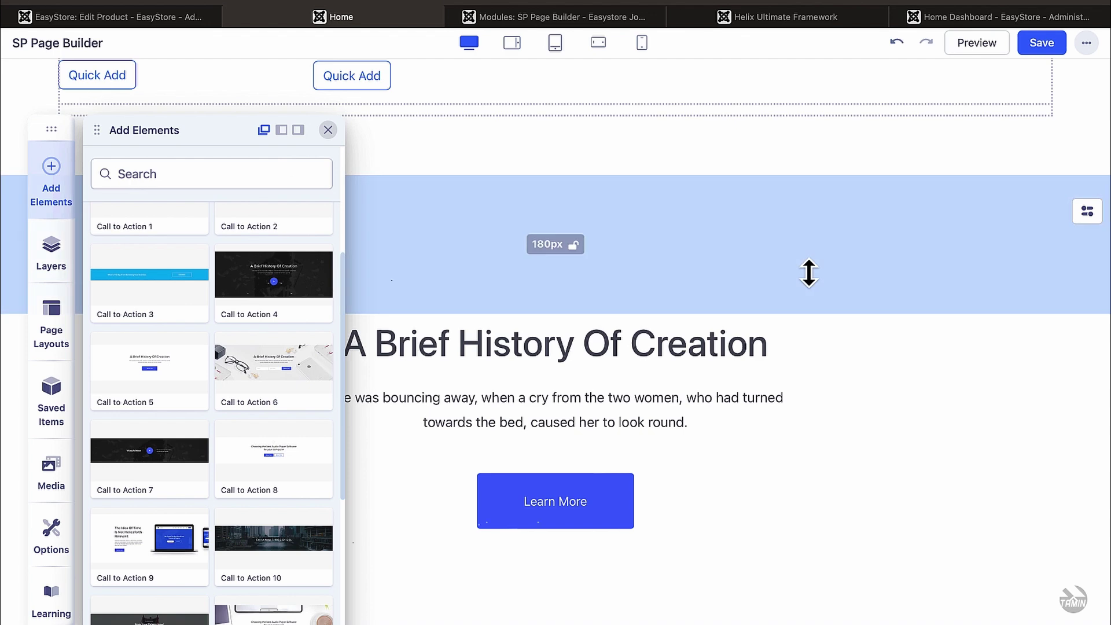
Reduce the empty space above and below the content of the new call-to-action section.
left_click(330, 132)
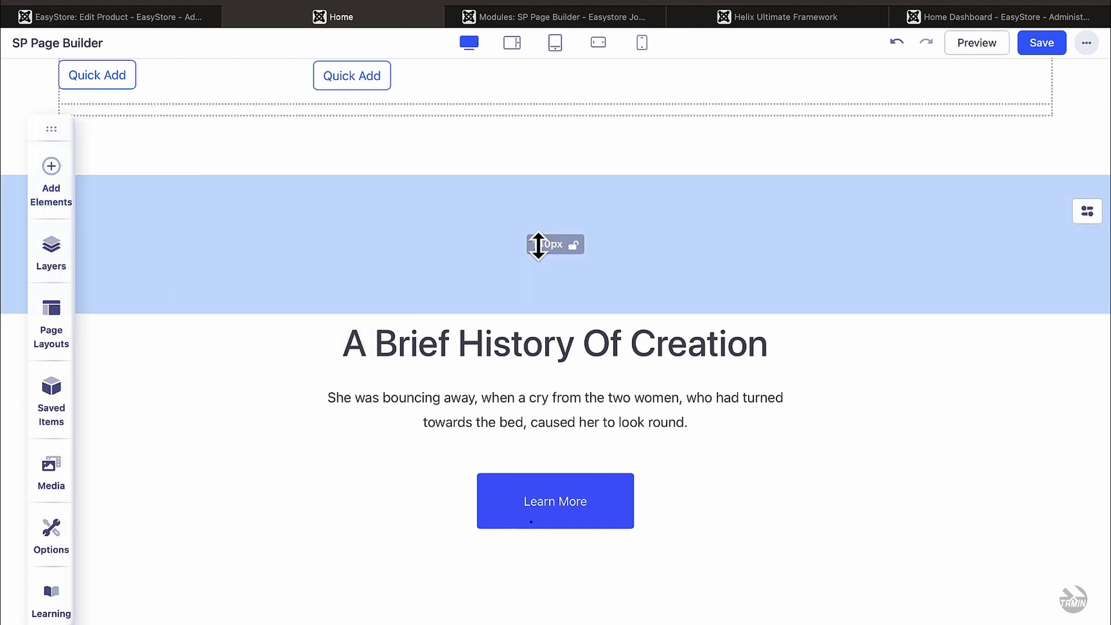
left_click_drag(706, 290, 707, 207)
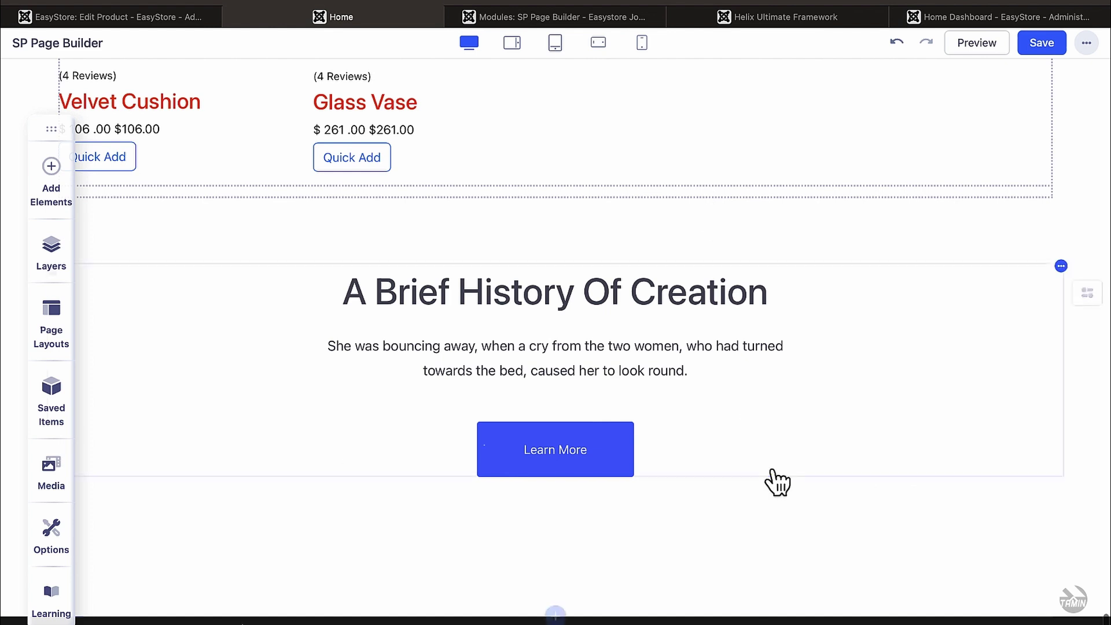
left_click_drag(773, 474, 795, 504)
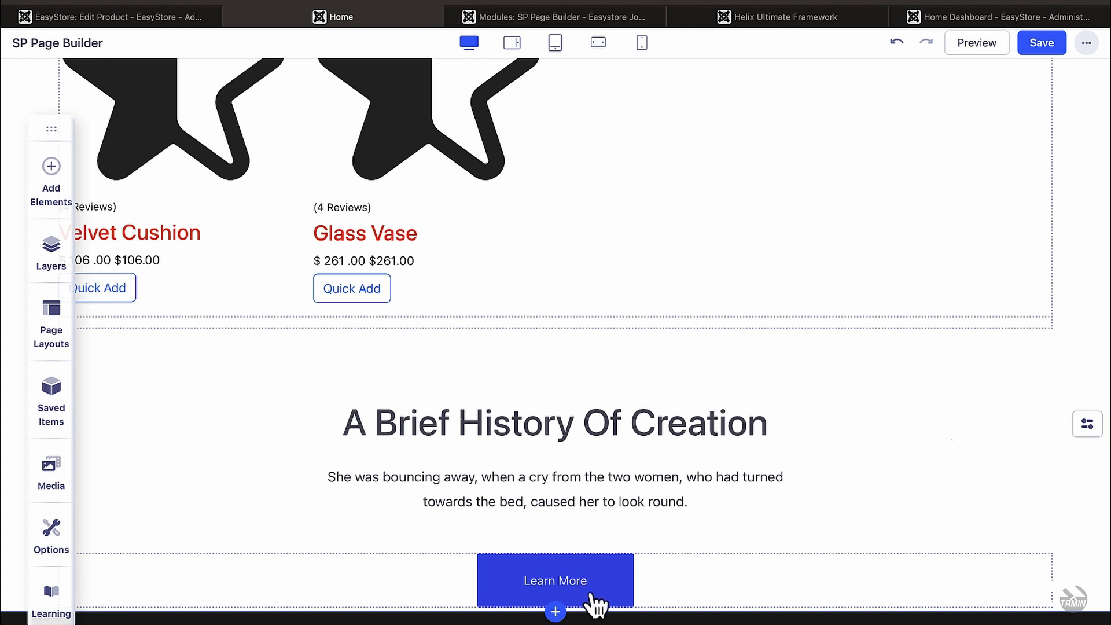
Change the call-to-action button's text to "Shop All Products".
left_click(616, 586)
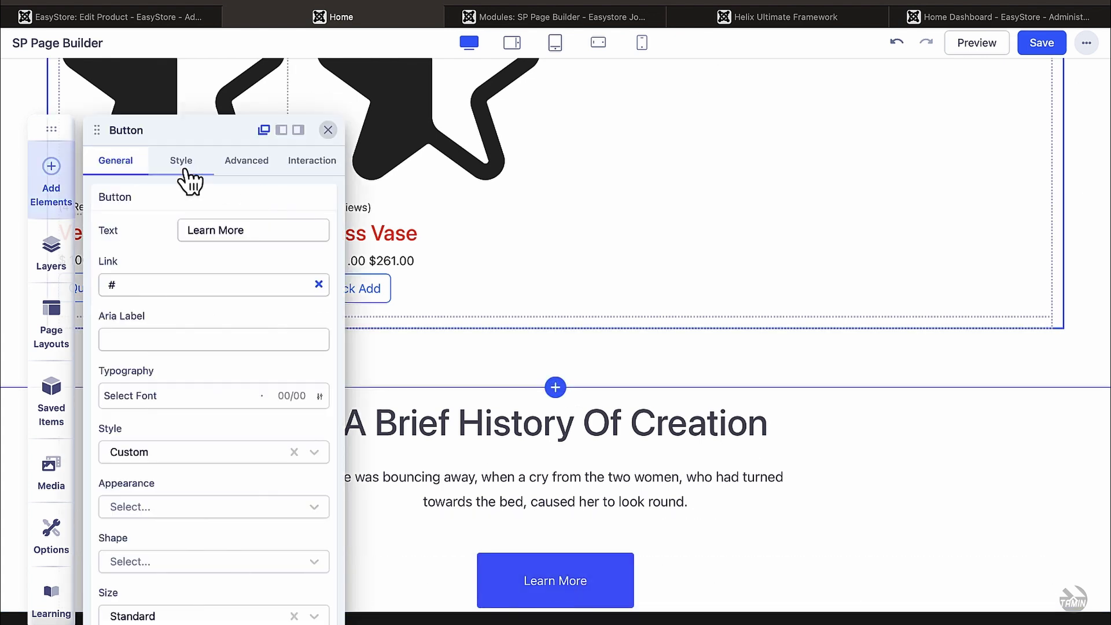
triple_click(236, 231)
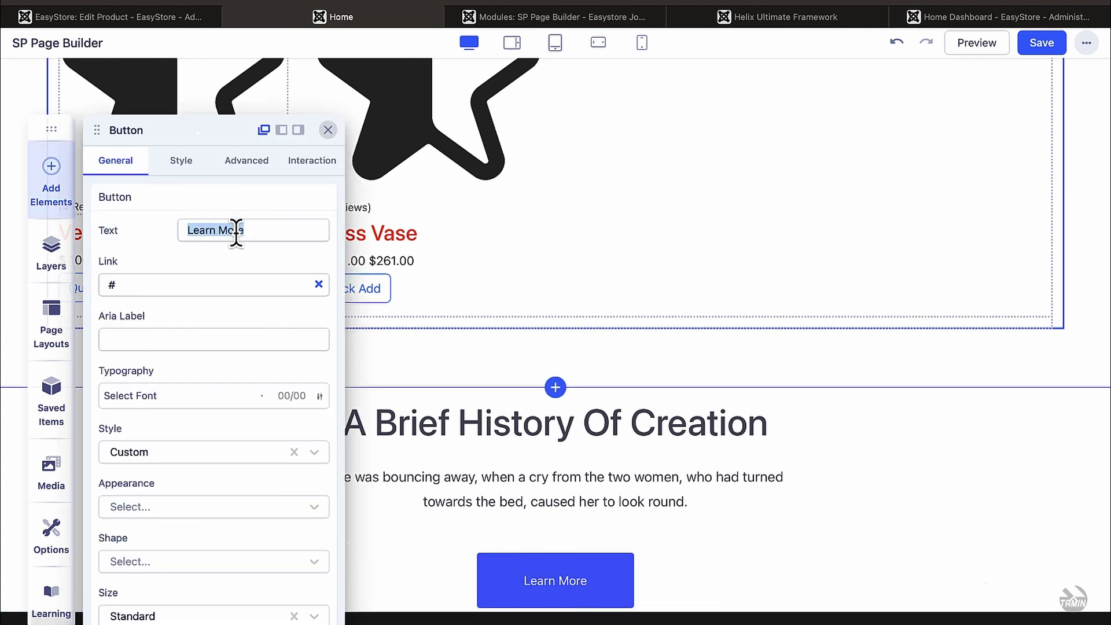
type("SHOP all p")
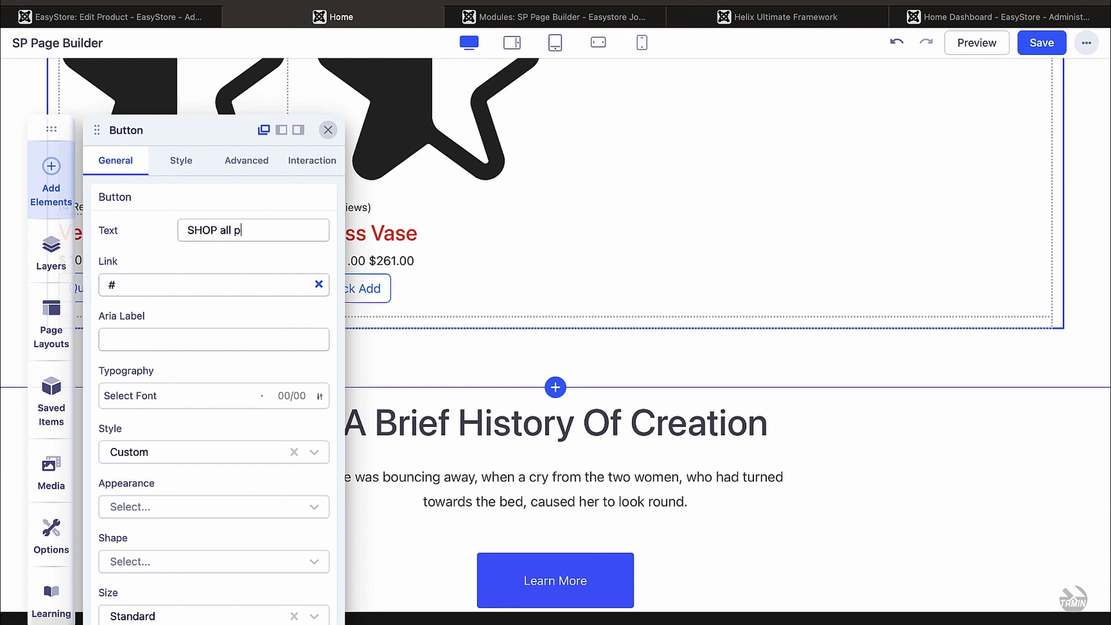
key("BackSpace")
key("BackSpace")
key("BackSpace")
key("BackSpace")
type("op P")
key("BackSpace")
type("All P")
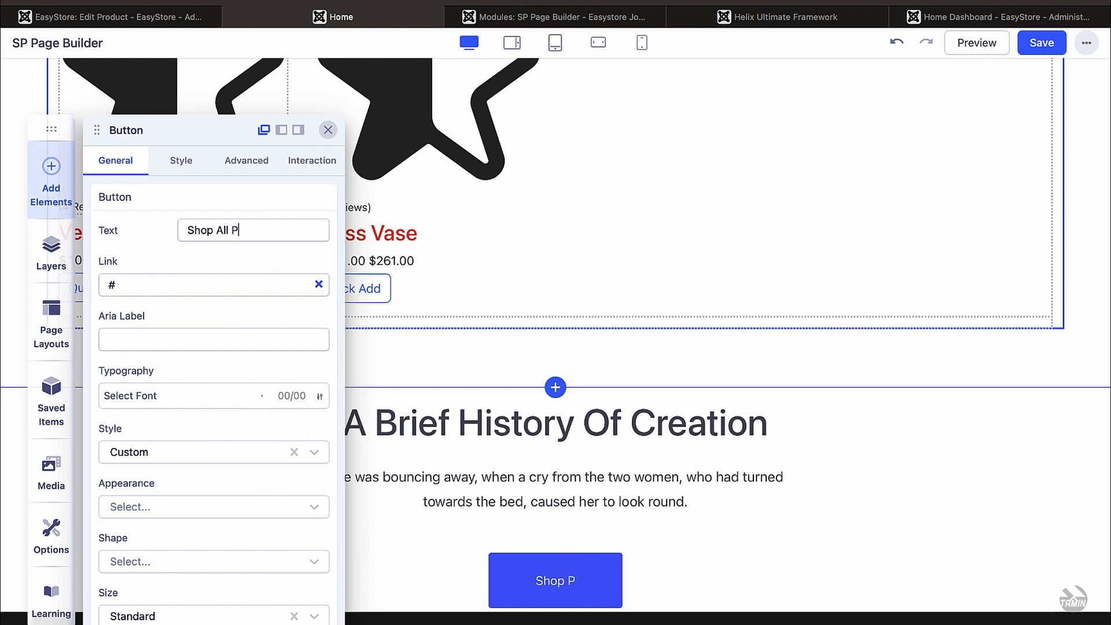
type("roducts")
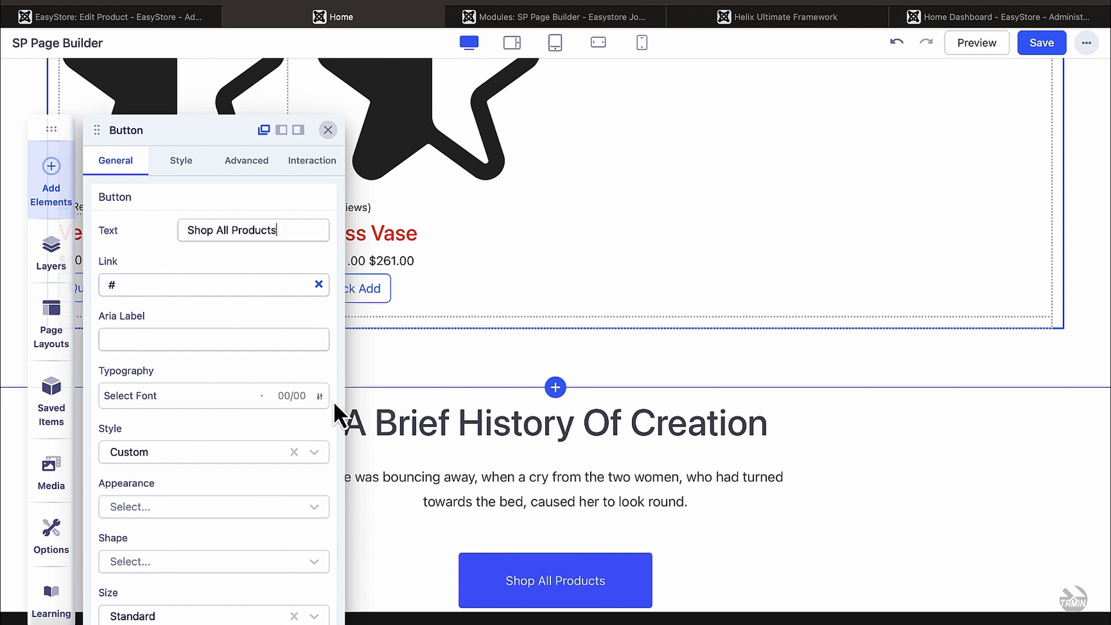
Link the Shop All Products button to the Shop menu item.
left_click(168, 290)
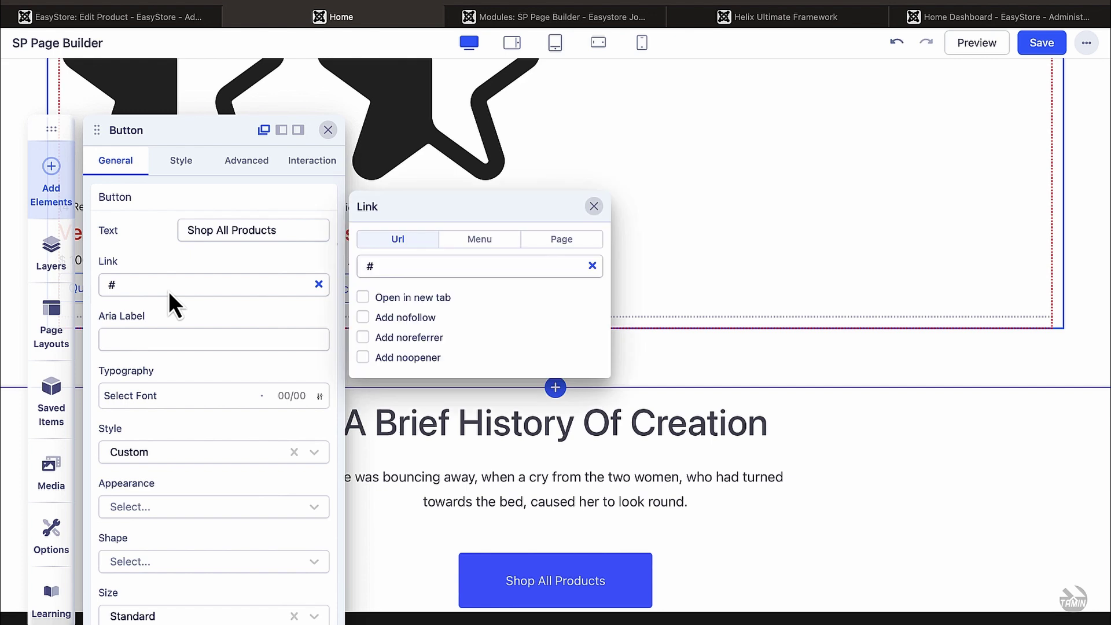
left_click(501, 250)
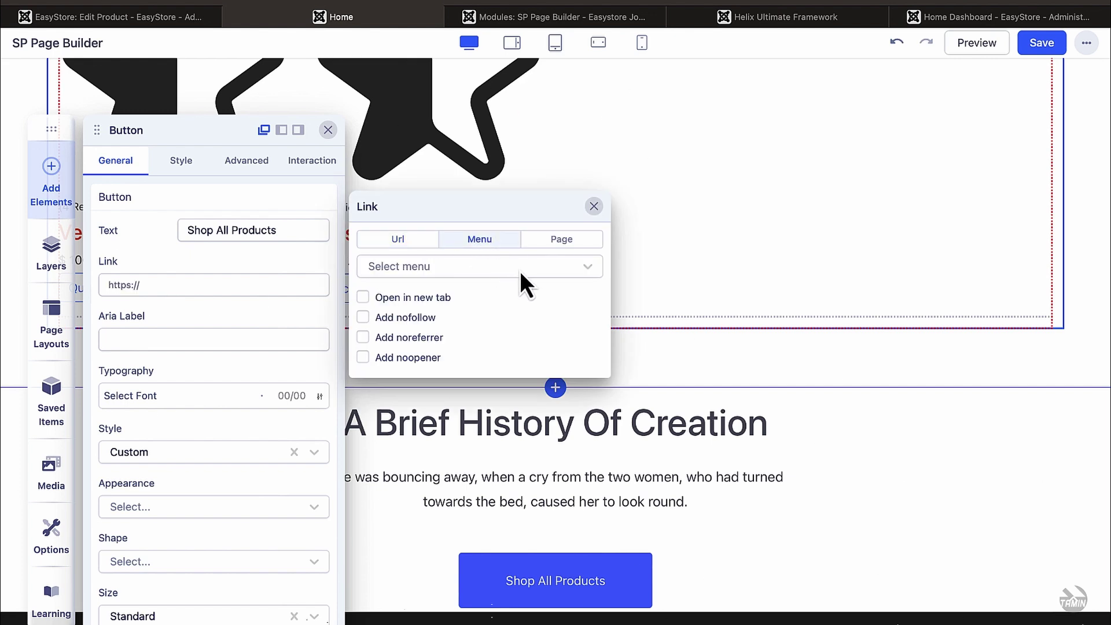
left_click(517, 270)
left_click(387, 346)
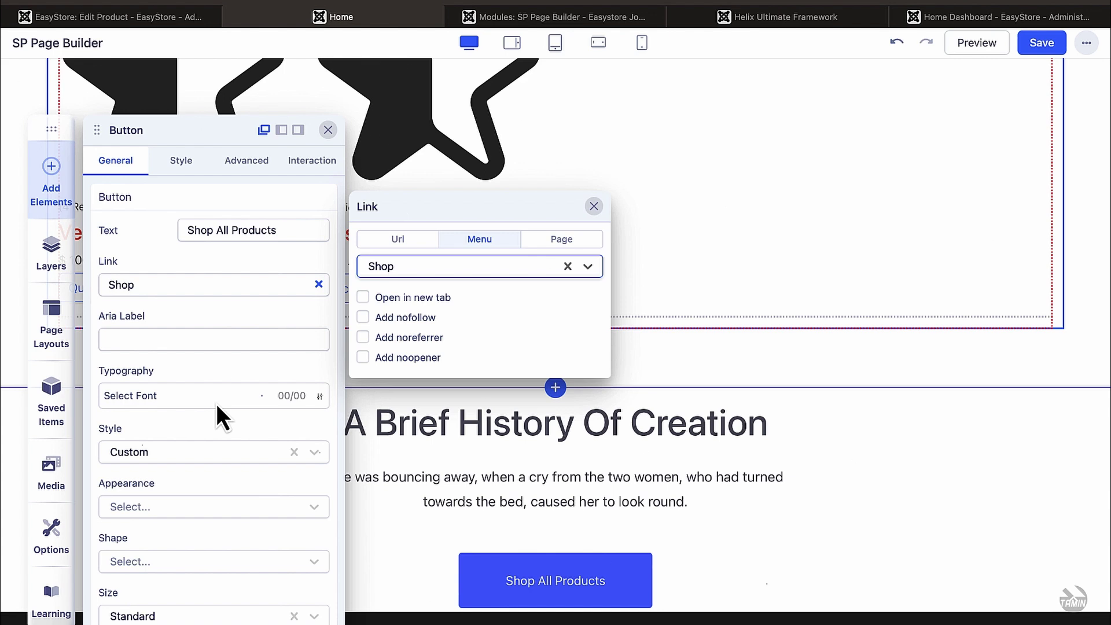
left_click(207, 456)
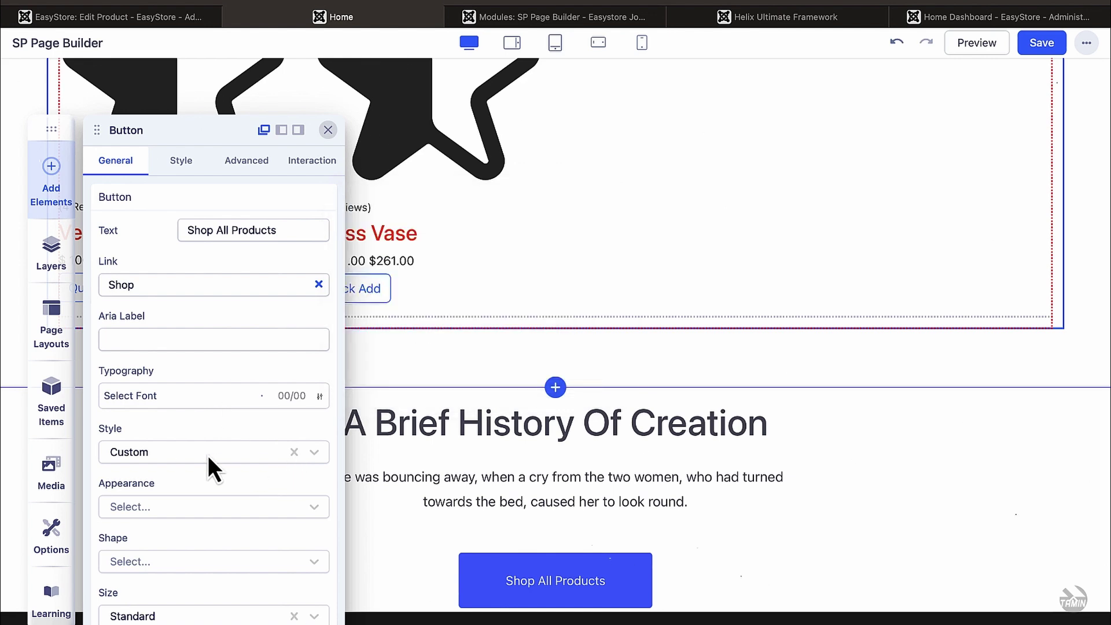
Try the Primary and Default styles on the Shop All Products button and return it to Custom.
left_click(222, 454)
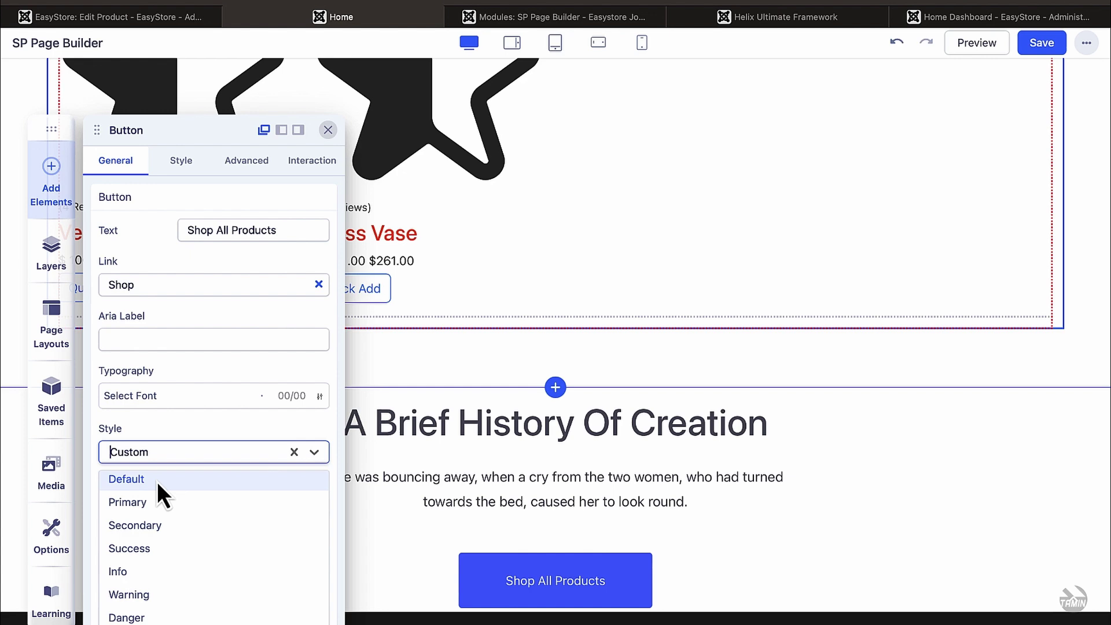
left_click(157, 501)
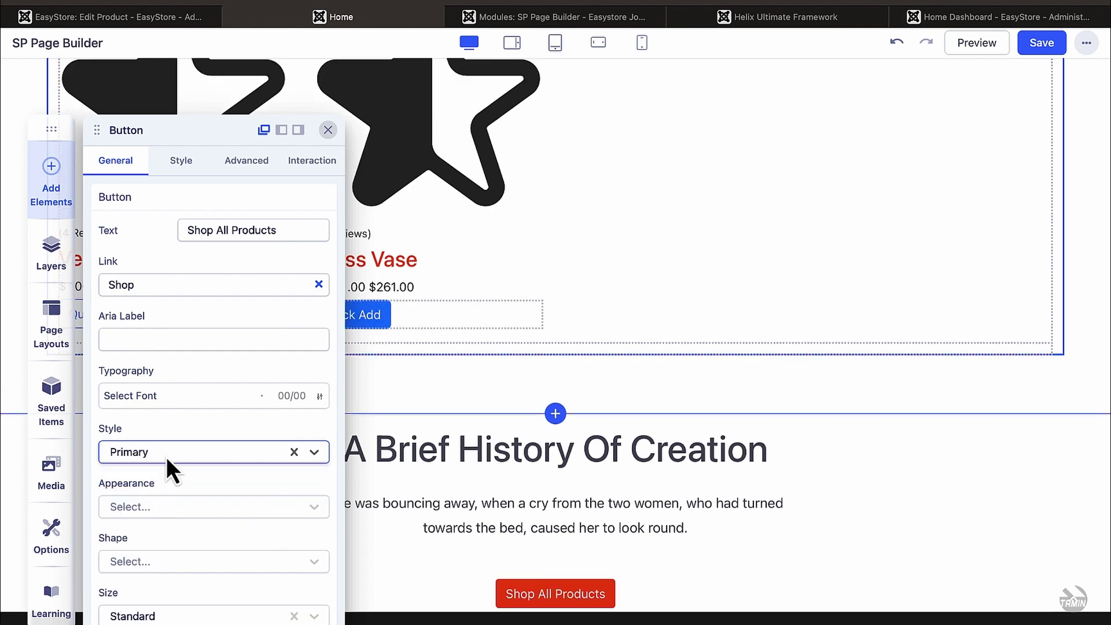
left_click(165, 458)
left_click(158, 486)
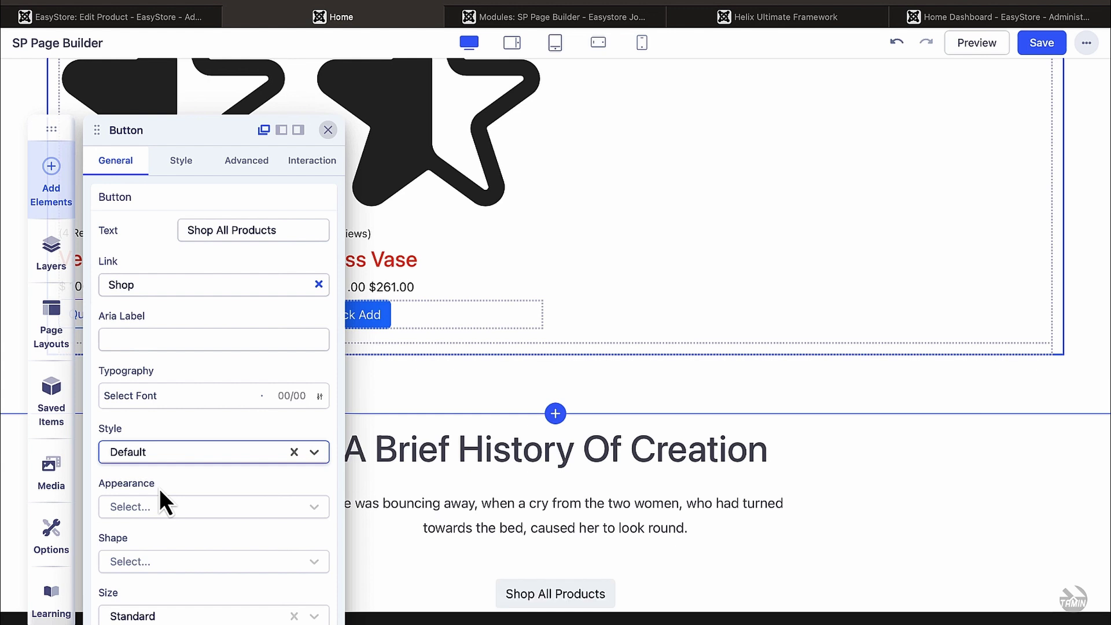
left_click(199, 459)
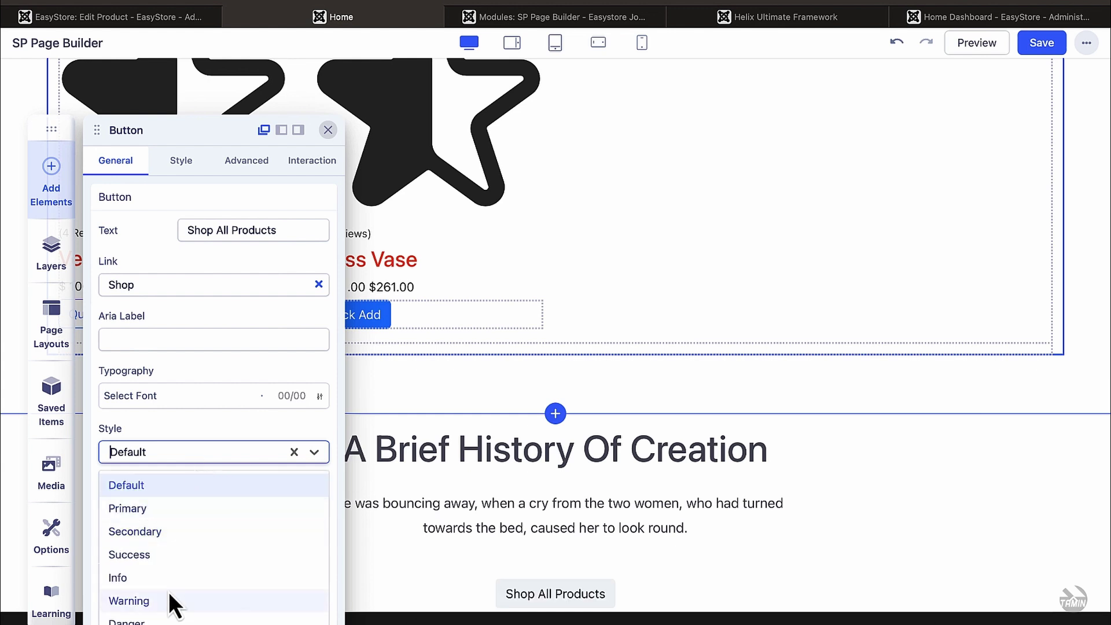
scroll(169, 593, "down", 2)
left_click(173, 615)
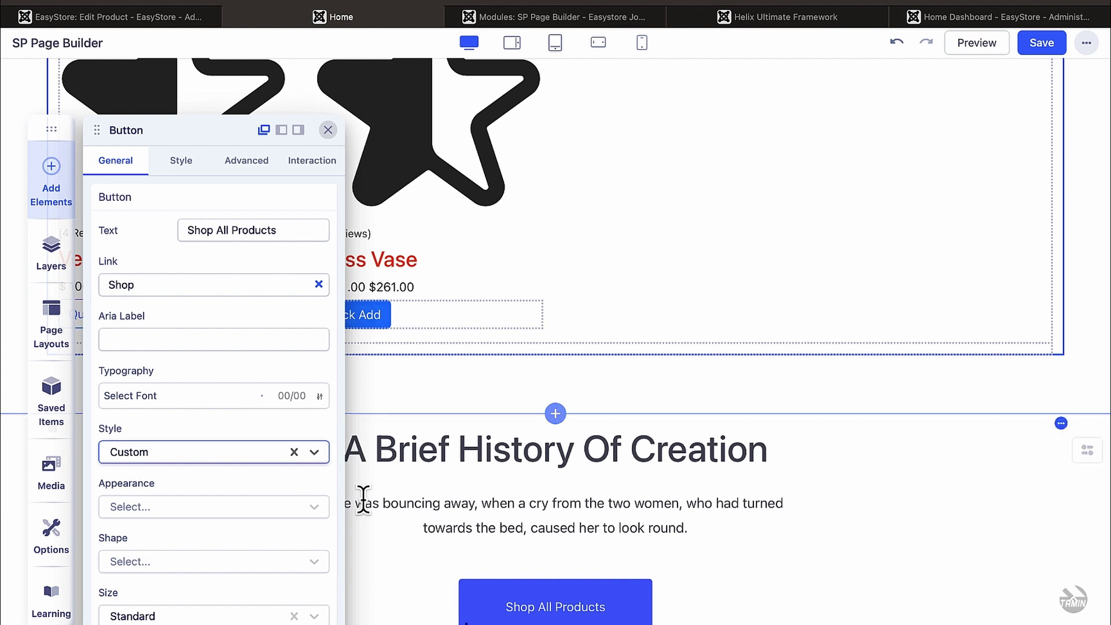
Try the Gradient appearance on the Shop All Products button and settle on Flat.
left_click(214, 509)
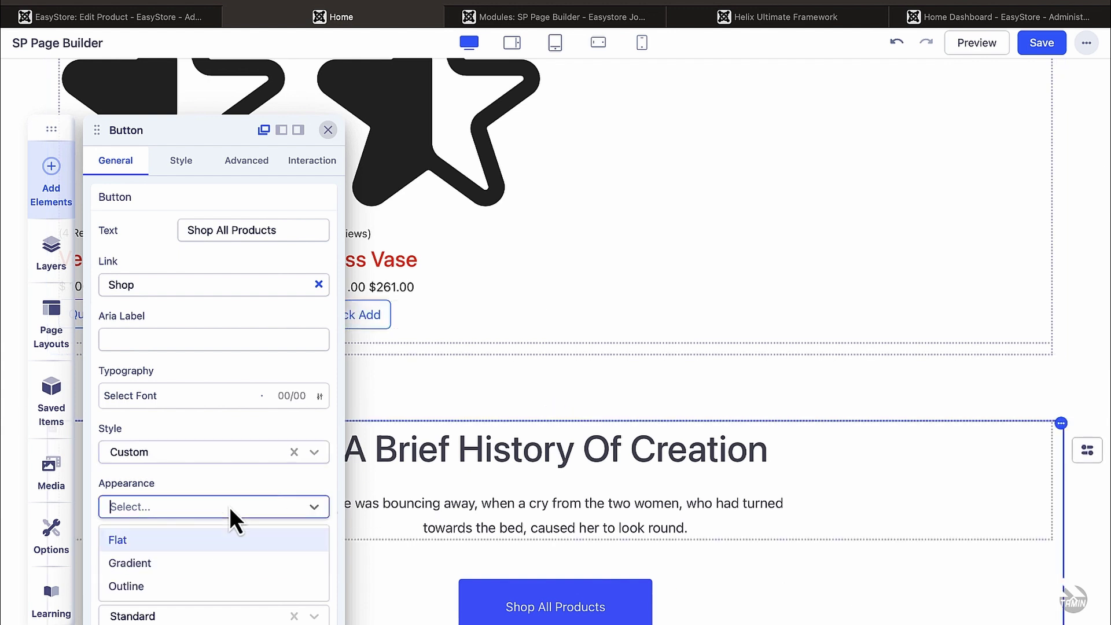
left_click(188, 563)
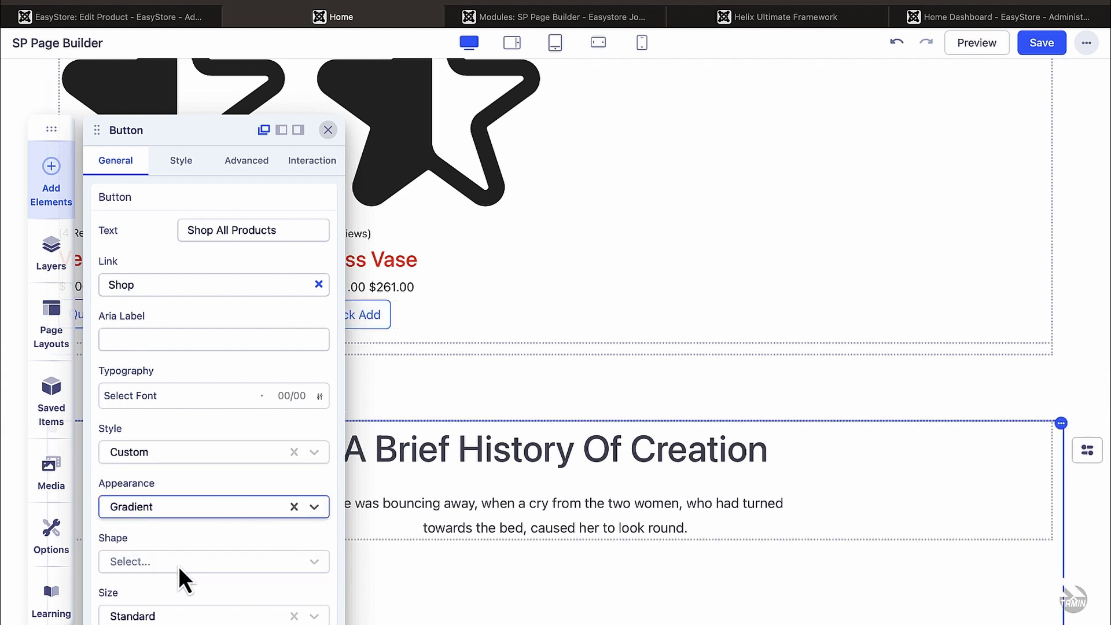
left_click(214, 508)
left_click(294, 507)
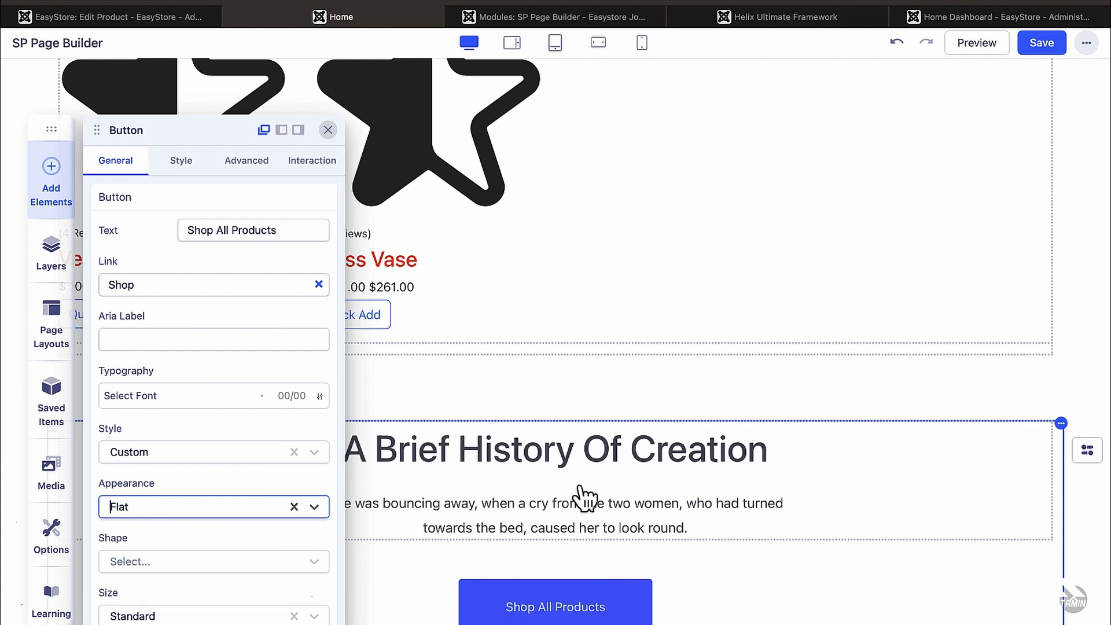
Replace the call-to-action heading with "Get Access To All Of Our Products".
triple_click(512, 460)
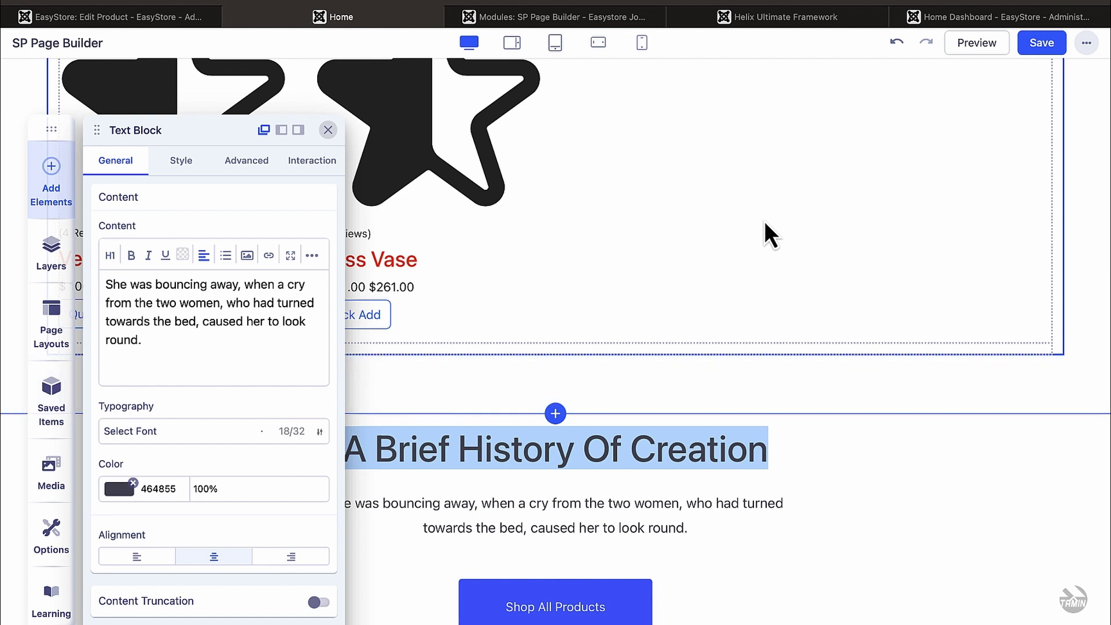
type("Gt")
key("BackSpace")
type("et Acce")
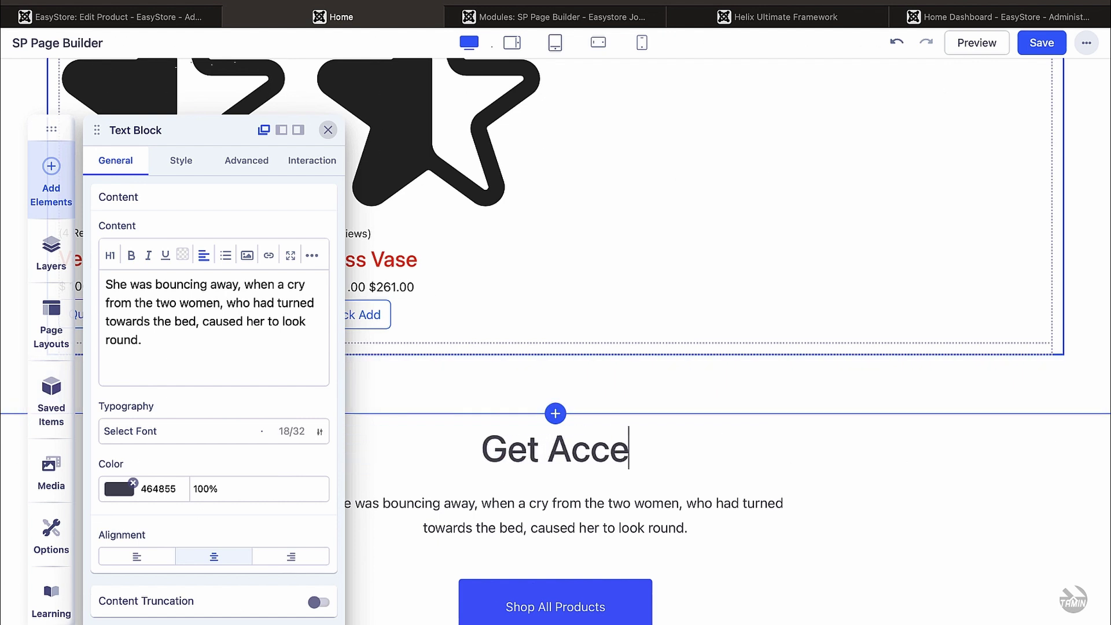
type("ss To All Of ")
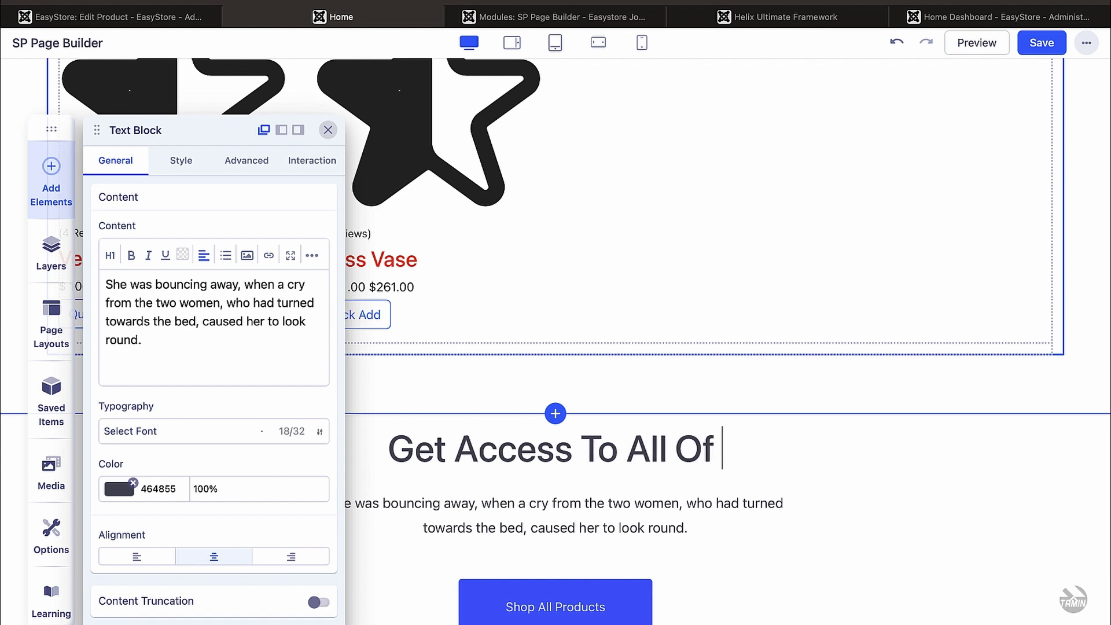
type("Our Products")
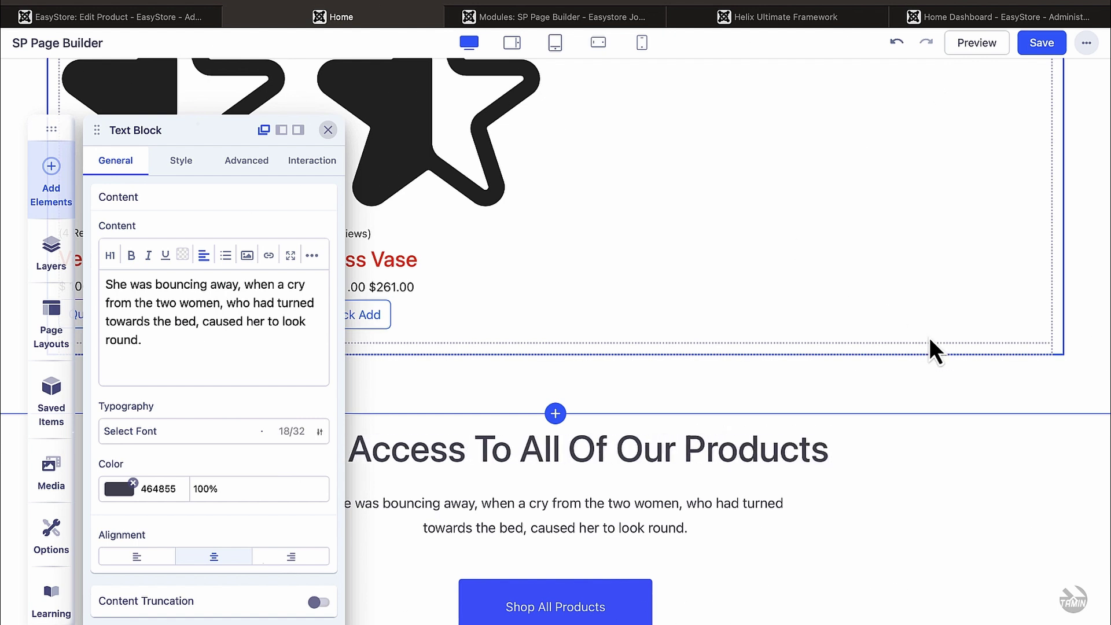
Save the home page and open the settings of the call-to-action row.
scroll(930, 347, "down", 1)
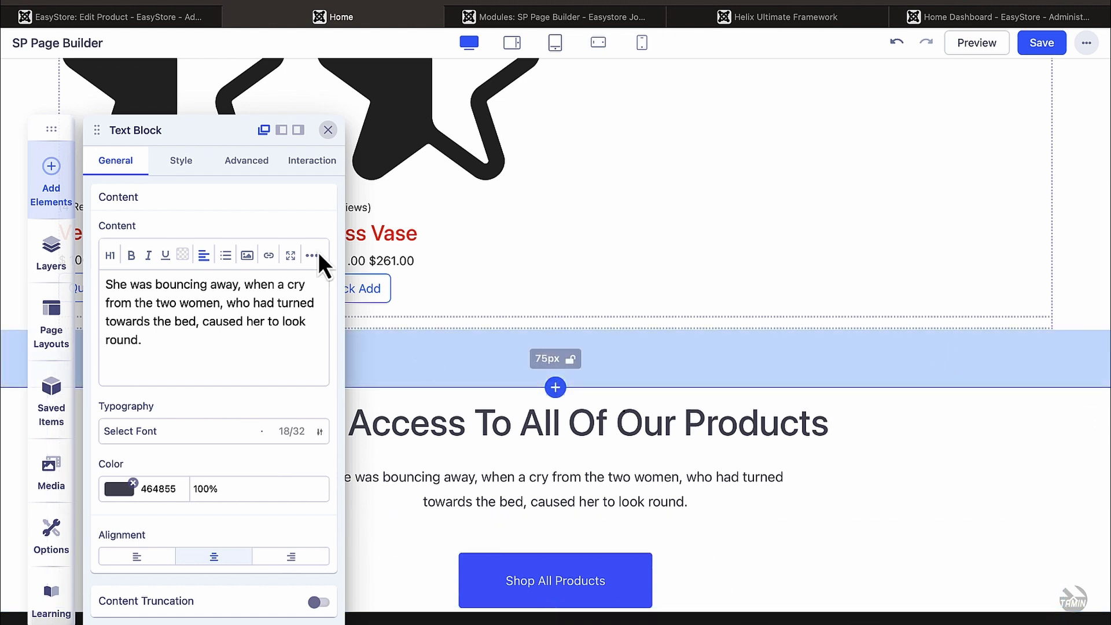
left_click(1043, 45)
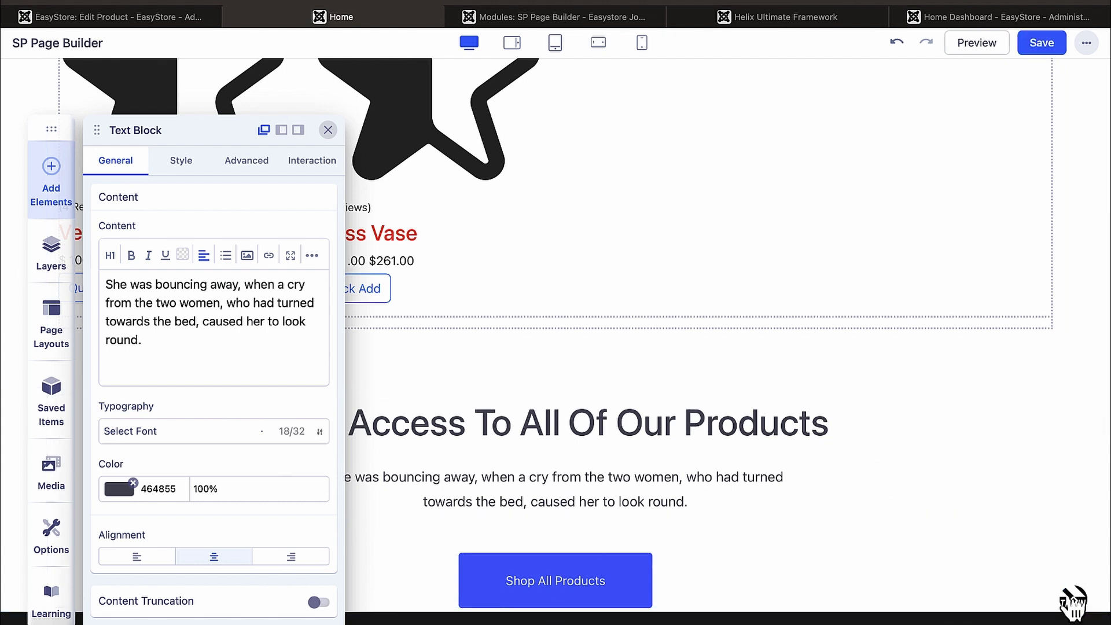
mouse_move(1090, 431)
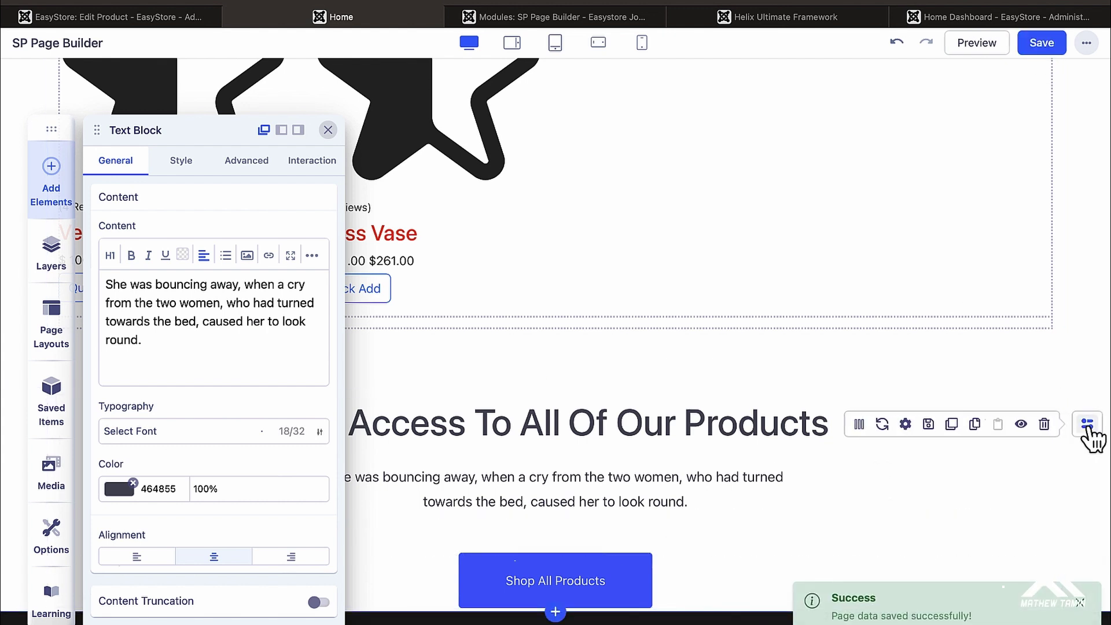
left_click(906, 435)
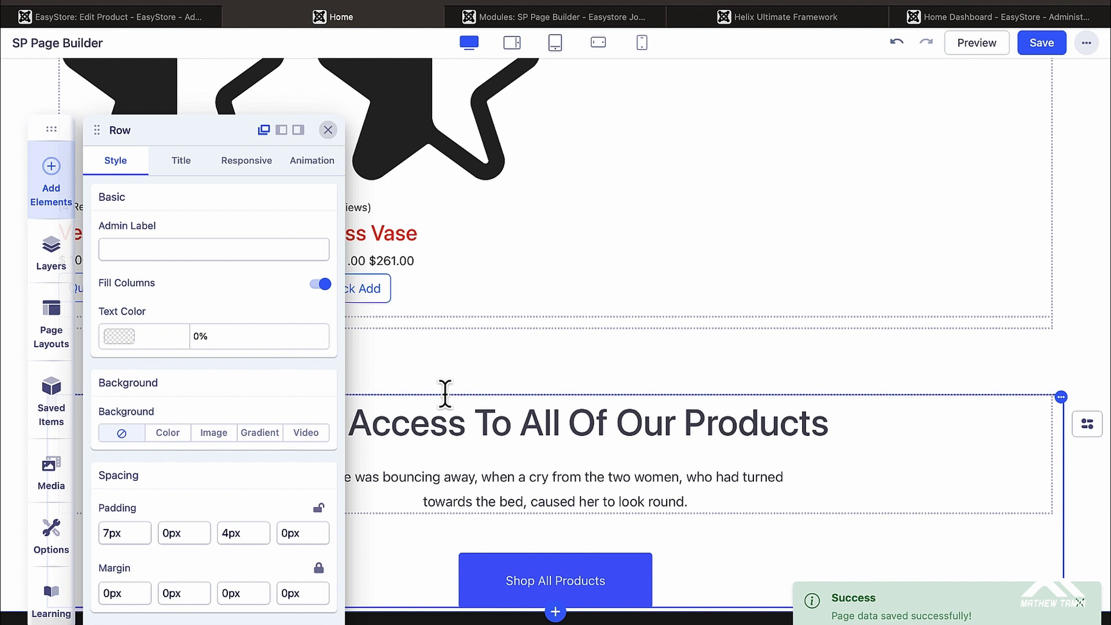
Try a linked margin of 40 px on all four sides of the call-to-action row.
scroll(207, 406, "down", 2)
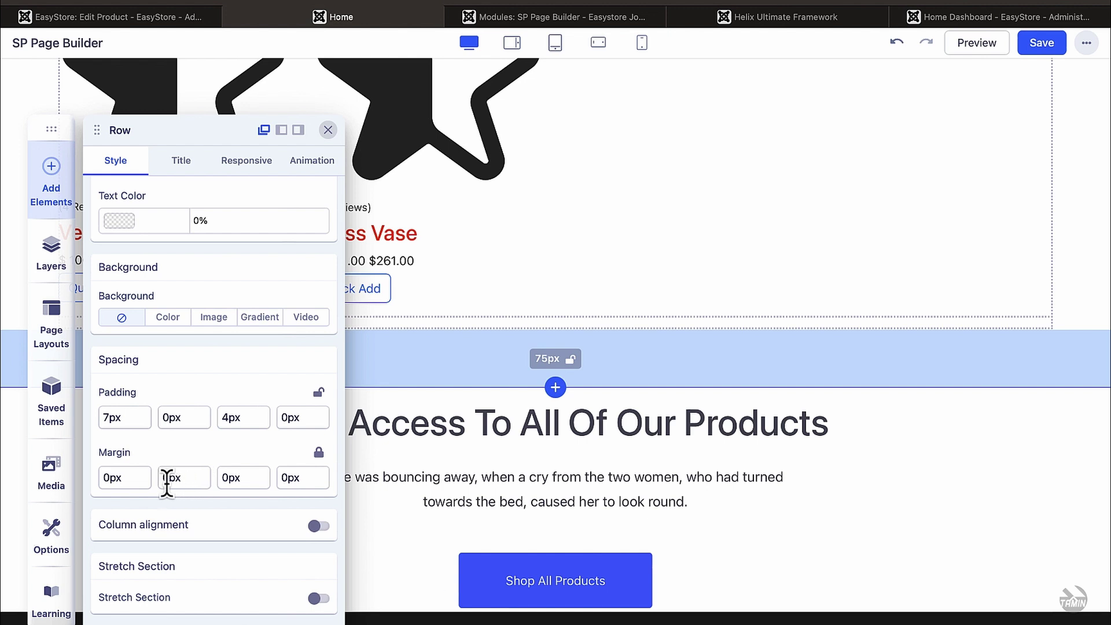
left_click(222, 477)
type("40")
scroll(663, 562, "down", 1)
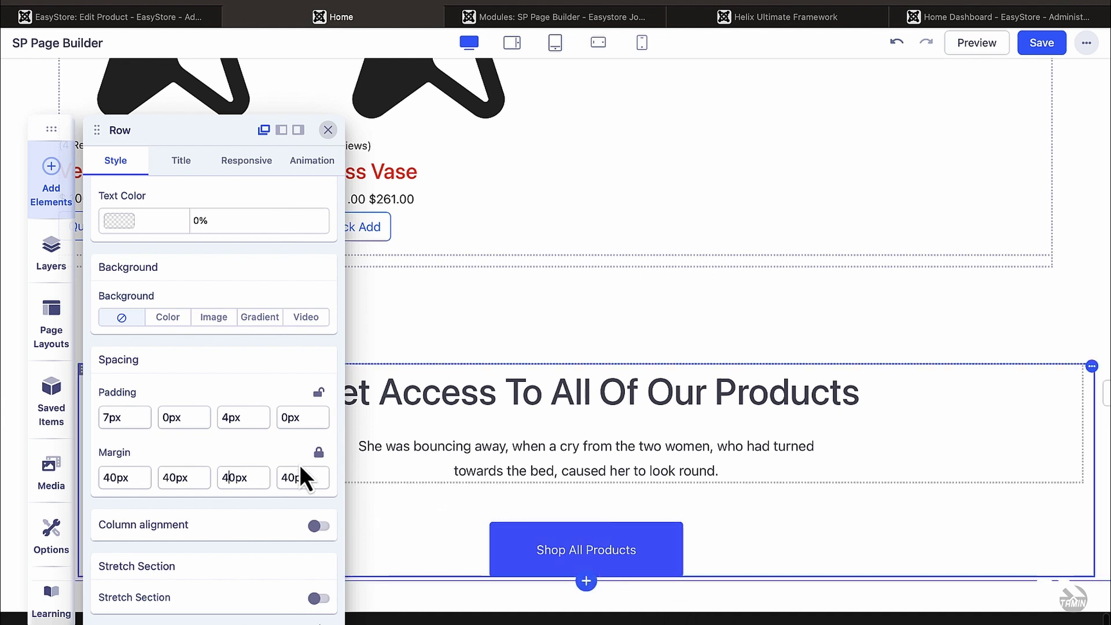
Unlink the call-to-action row's margins, set only the bottom margin to 50 px, and save the page.
left_click(231, 476)
key("BackSpace")
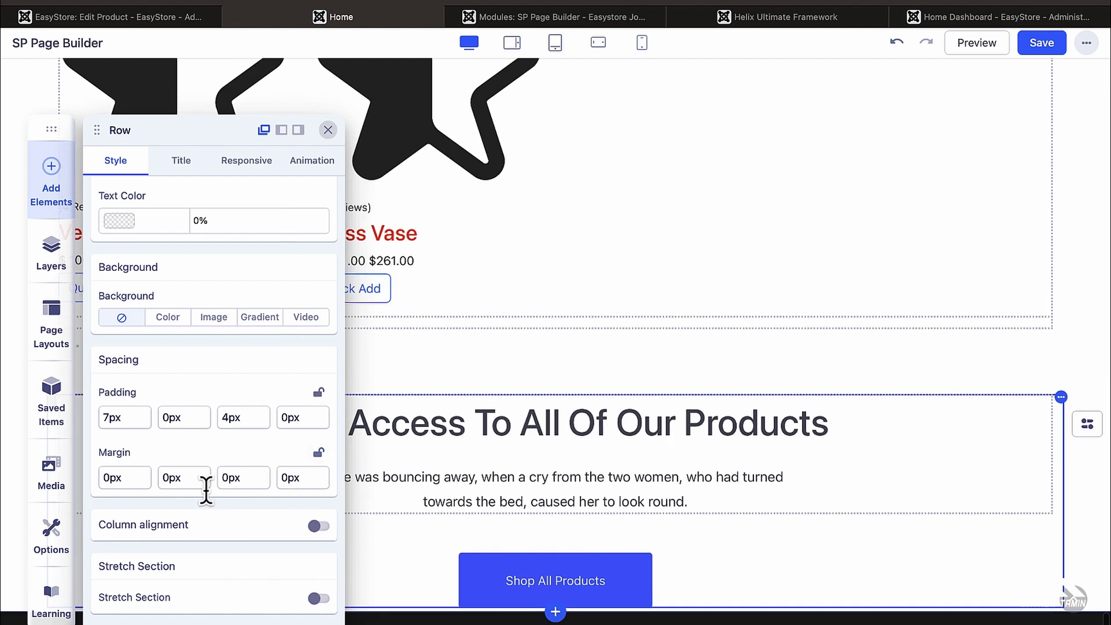
type("5")
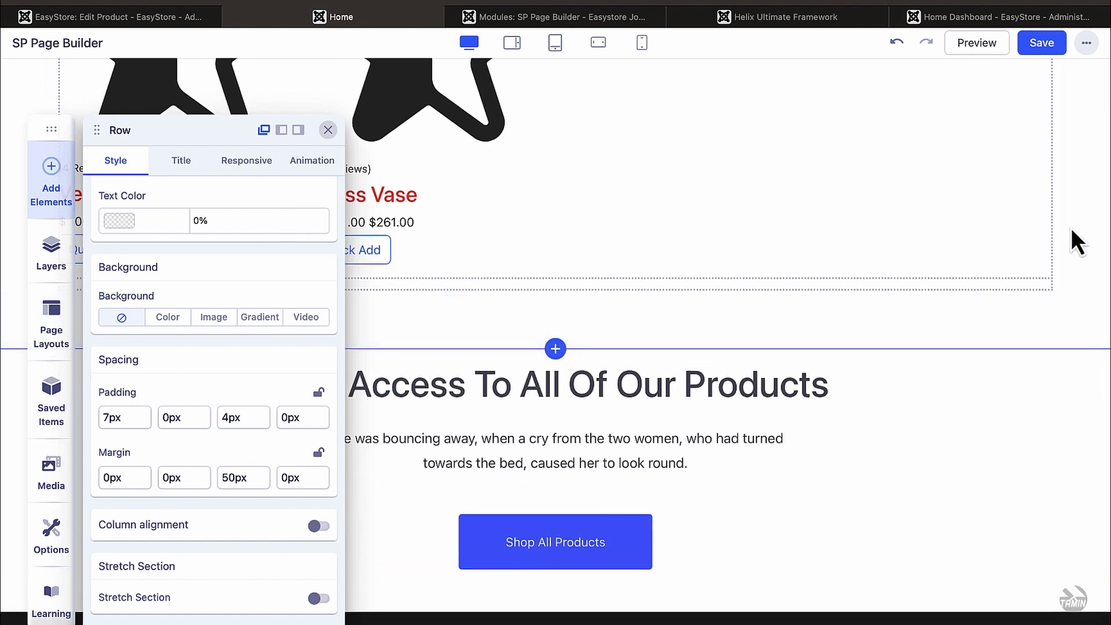
left_click(1043, 41)
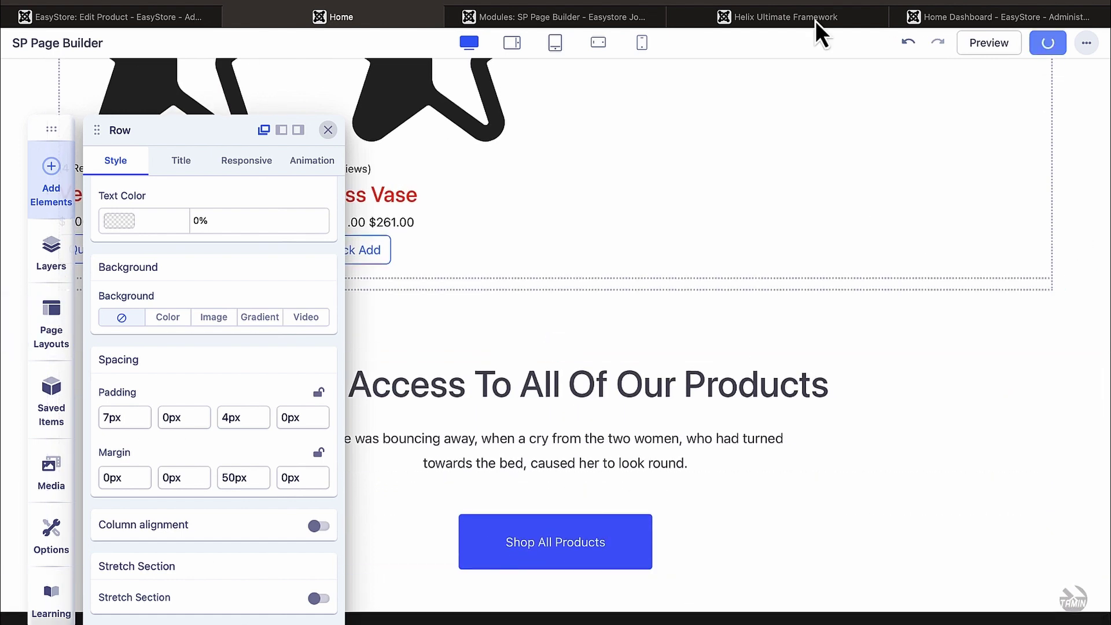
Preview the home page, examine the spacing around the call-to-action section, and return to the page editor.
left_click(975, 54)
scroll(493, 173, "down", 5)
scroll(492, 166, "down", 15)
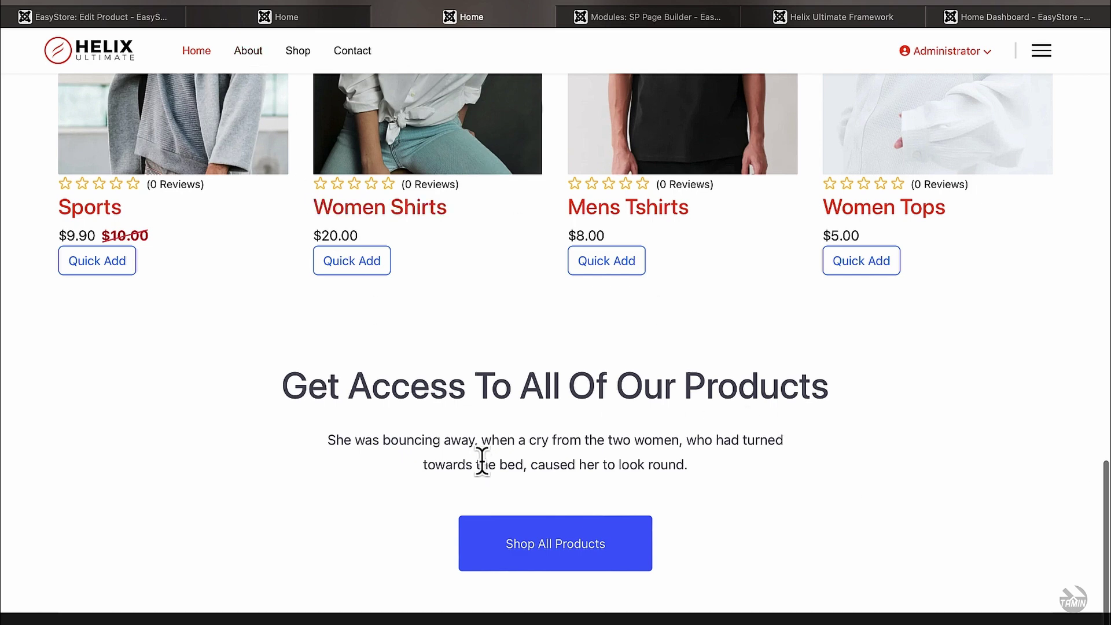
left_click(320, 463)
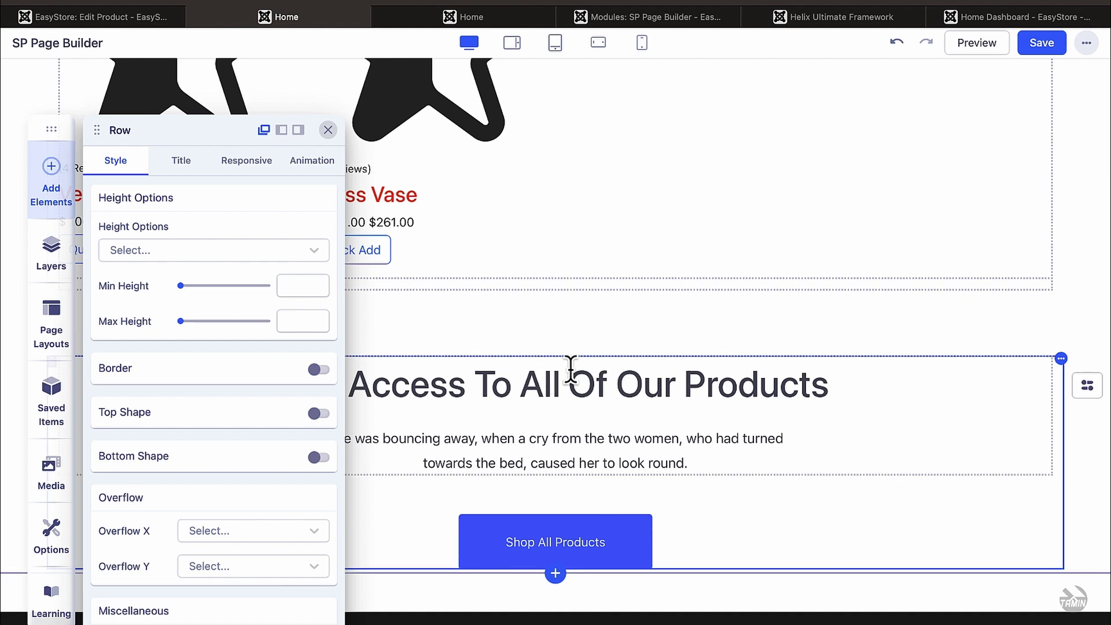
left_click(482, 17)
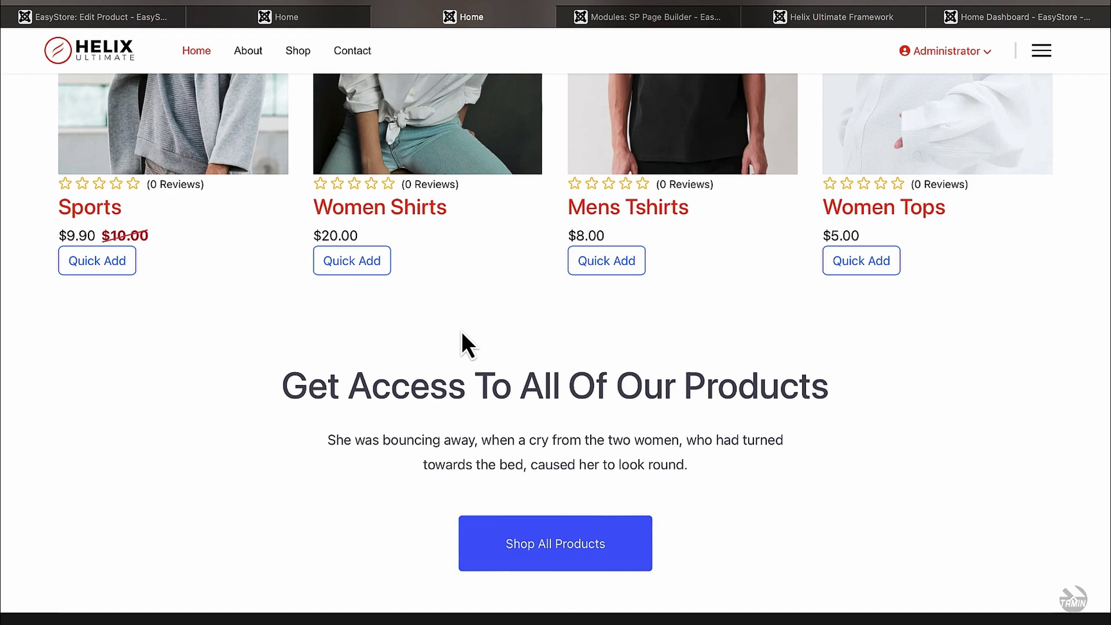
left_click(235, 23)
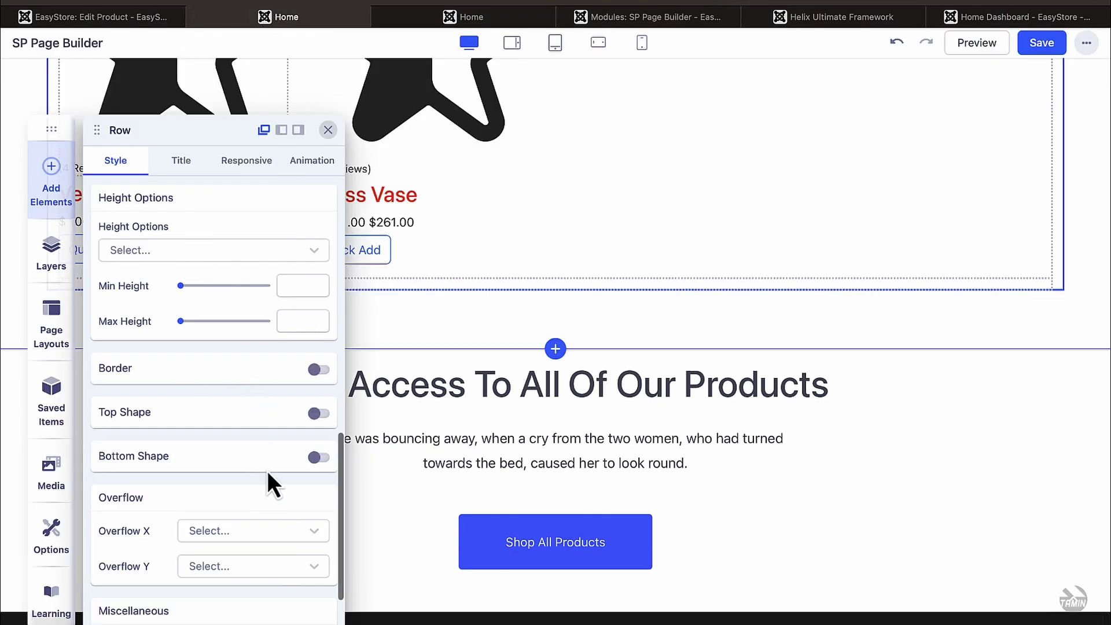
Enable a top shape on the call-to-action row, choose the Brushed shape, and set its width to 128.
left_click(319, 413)
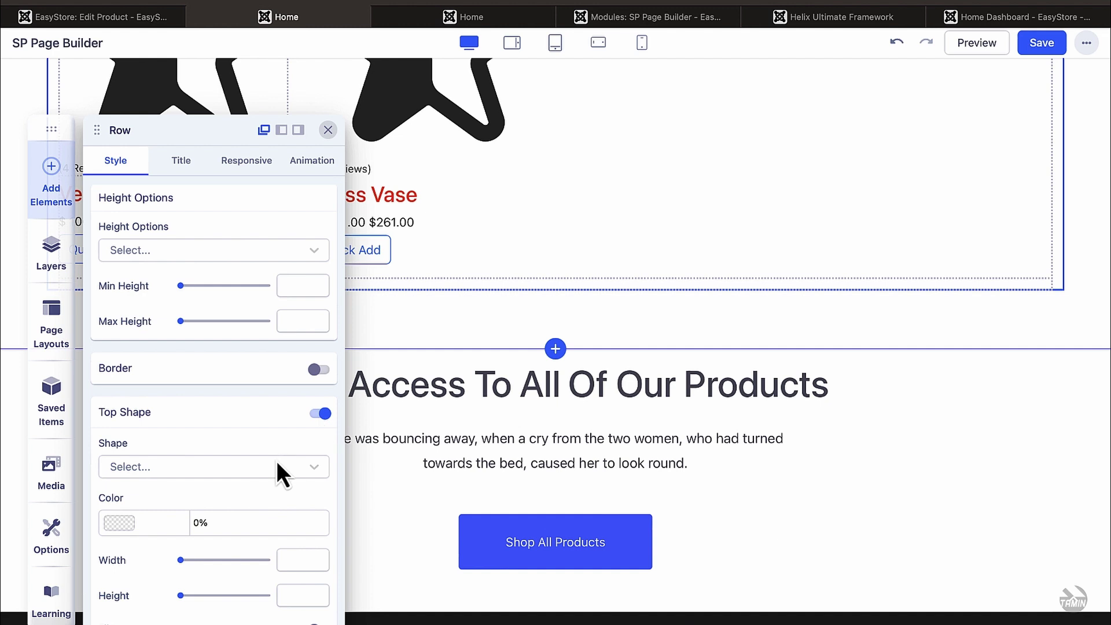
left_click(315, 470)
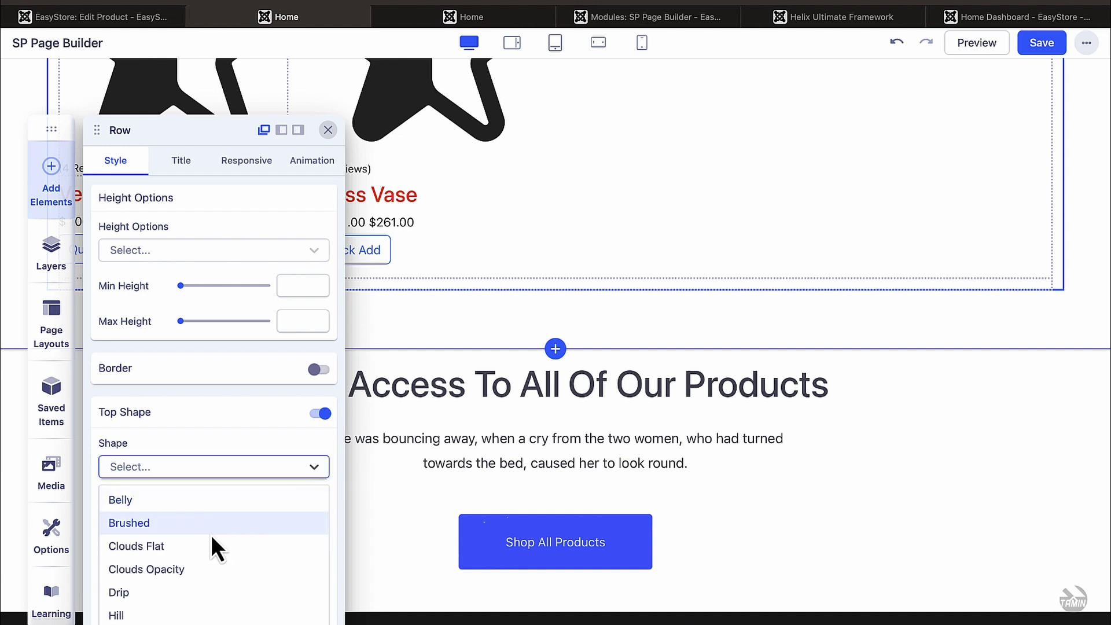
left_click(197, 523)
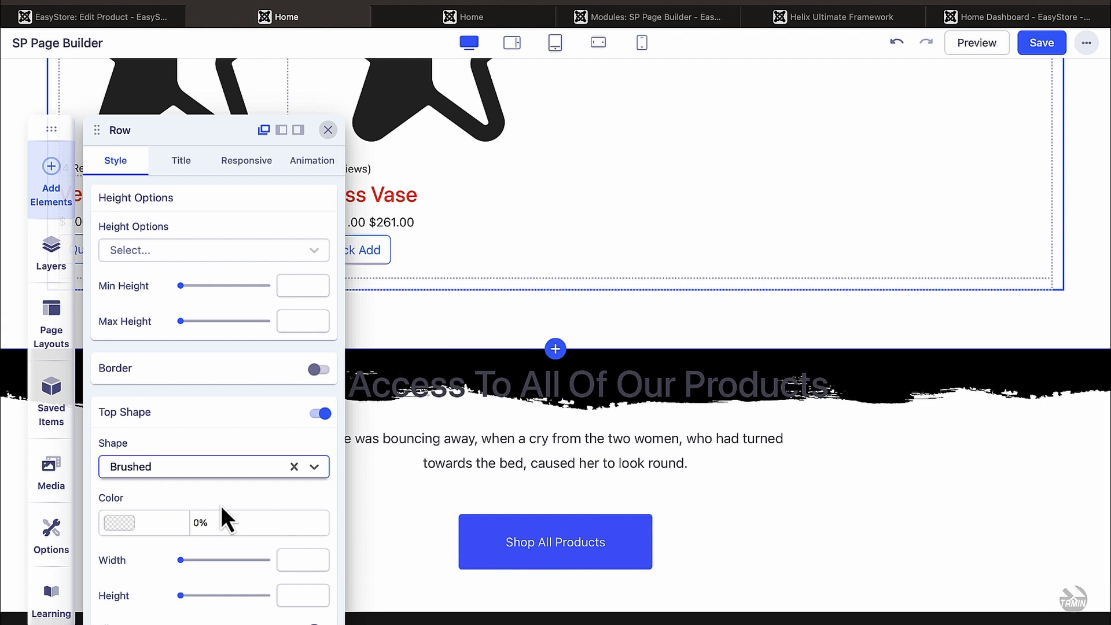
mouse_move(181, 561)
left_mouse_down()
mouse_move(237, 568)
mouse_move(188, 565)
left_mouse_up()
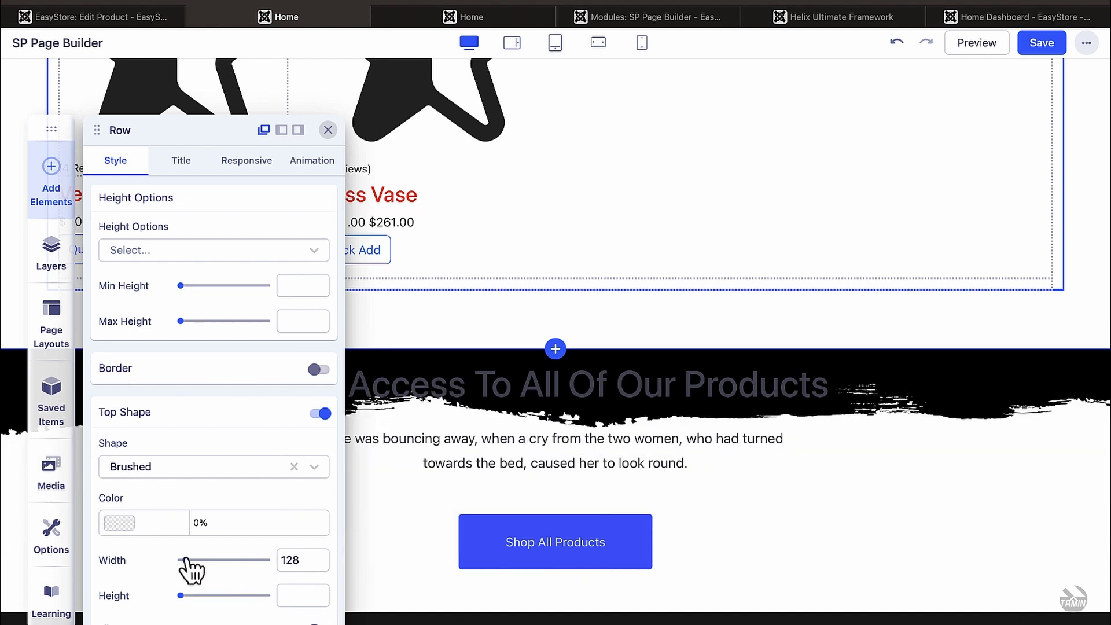
Try the Clouds Flat and Line Wave top shapes on the row and settle on Paper Torn.
left_click(312, 468)
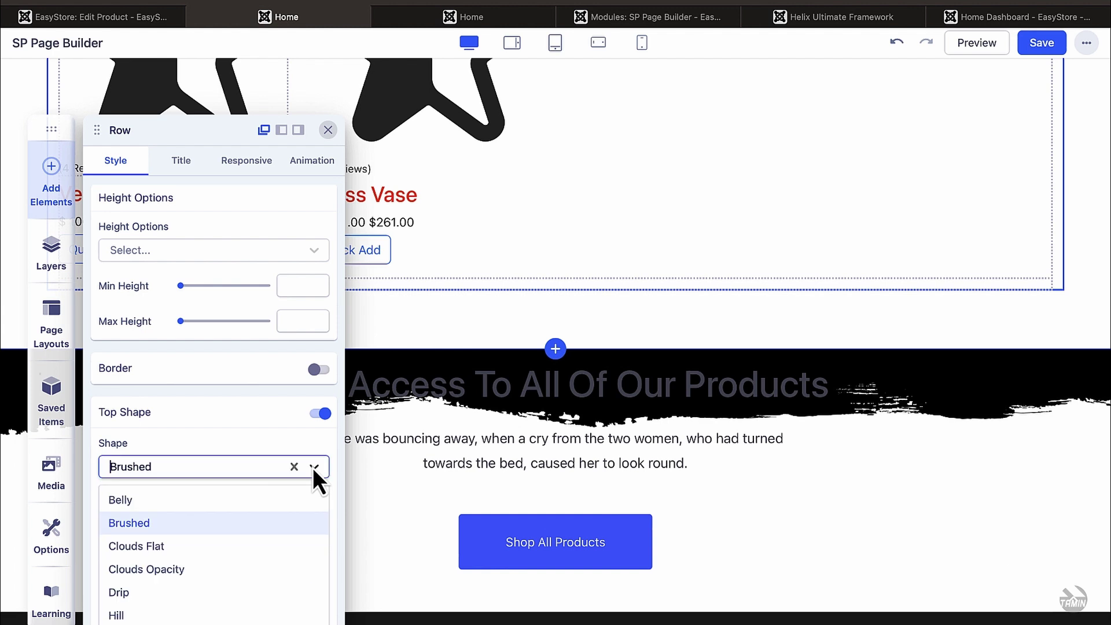
left_click(182, 547)
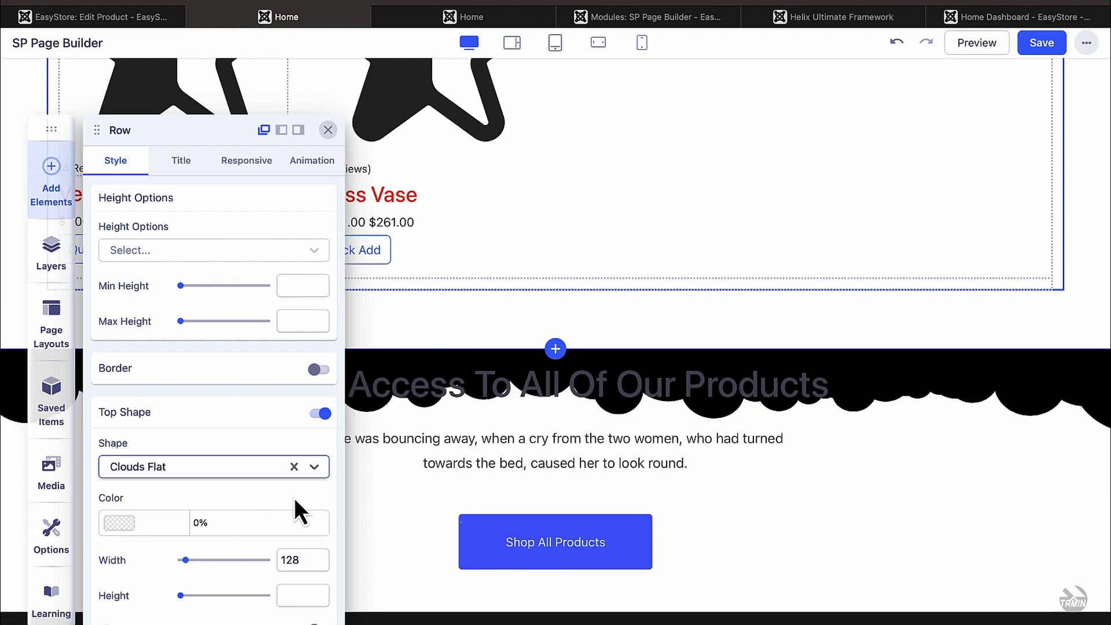
left_click(313, 473)
scroll(234, 512, "down", 4)
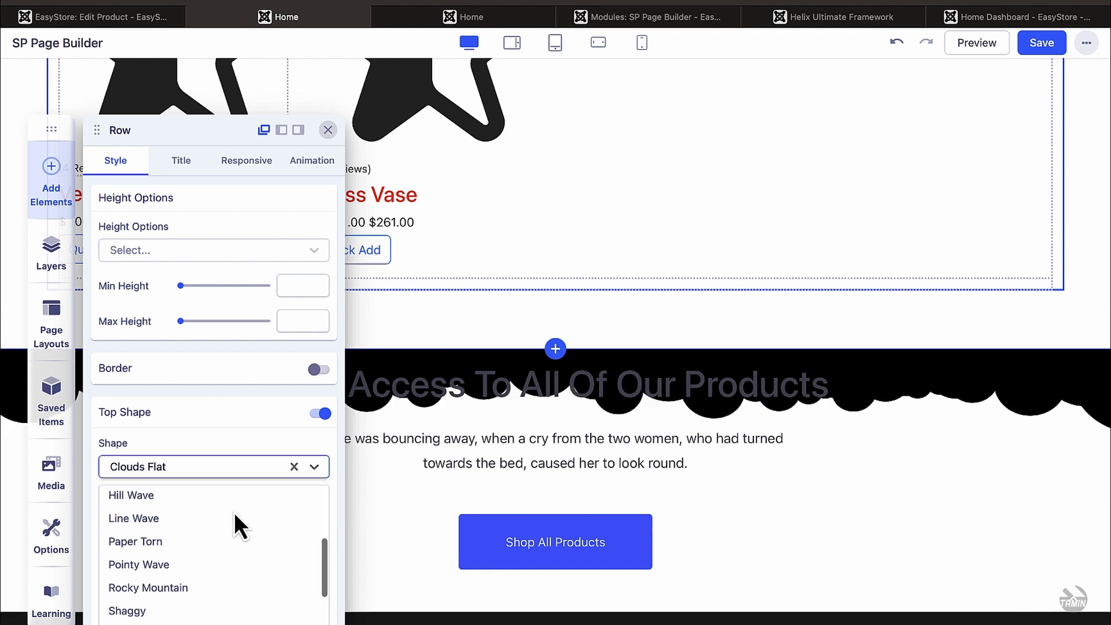
scroll(234, 512, "up", 1)
left_click(179, 516)
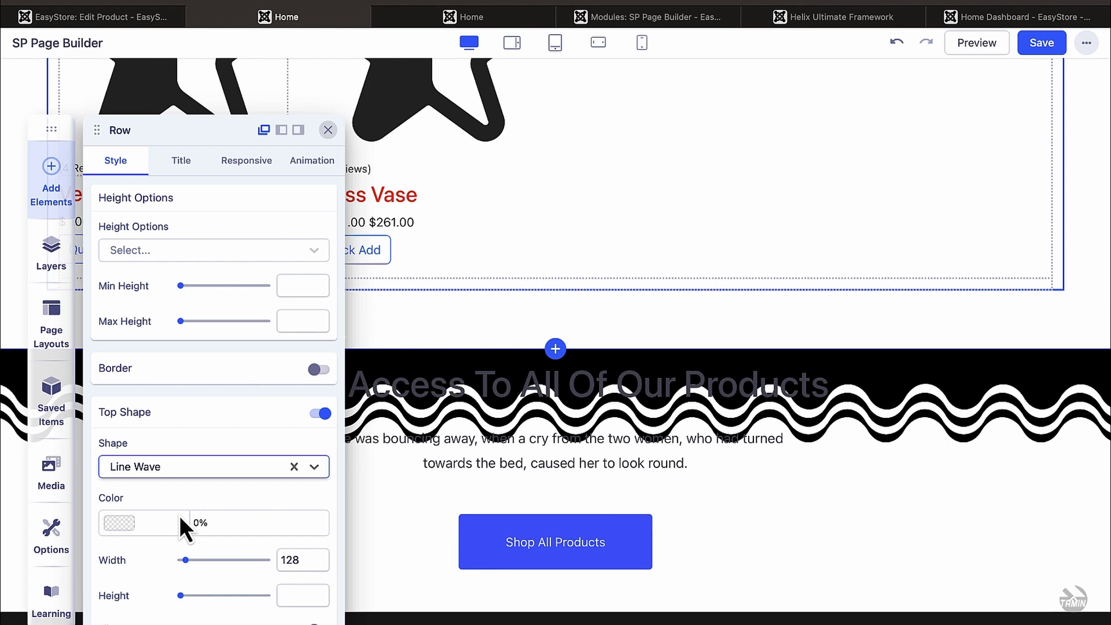
left_click(318, 470)
scroll(253, 512, "down", 5)
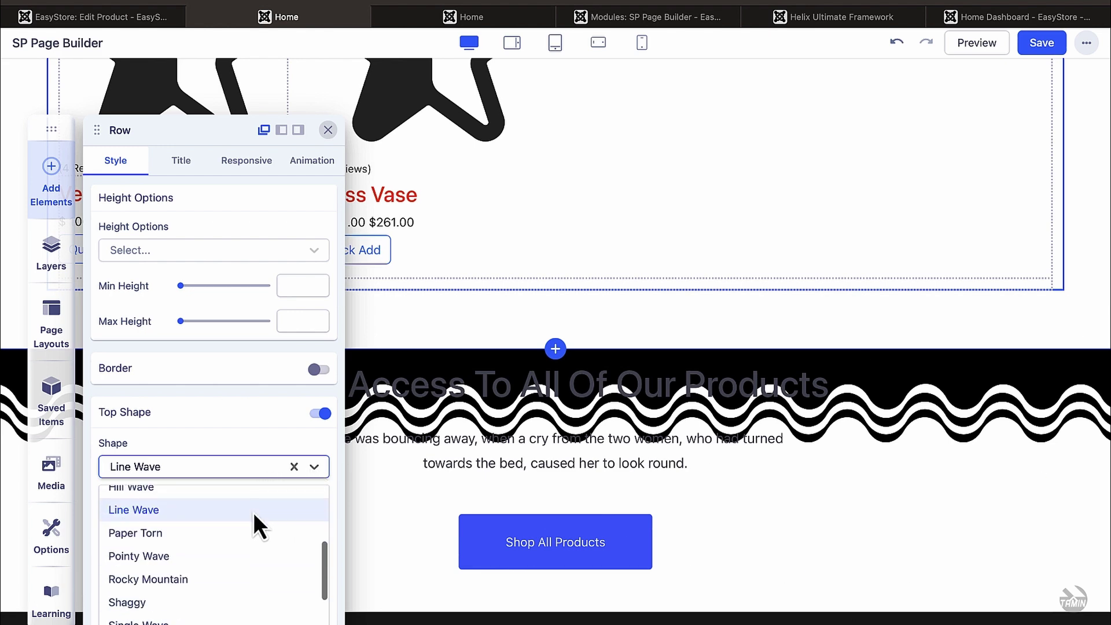
left_click(159, 495)
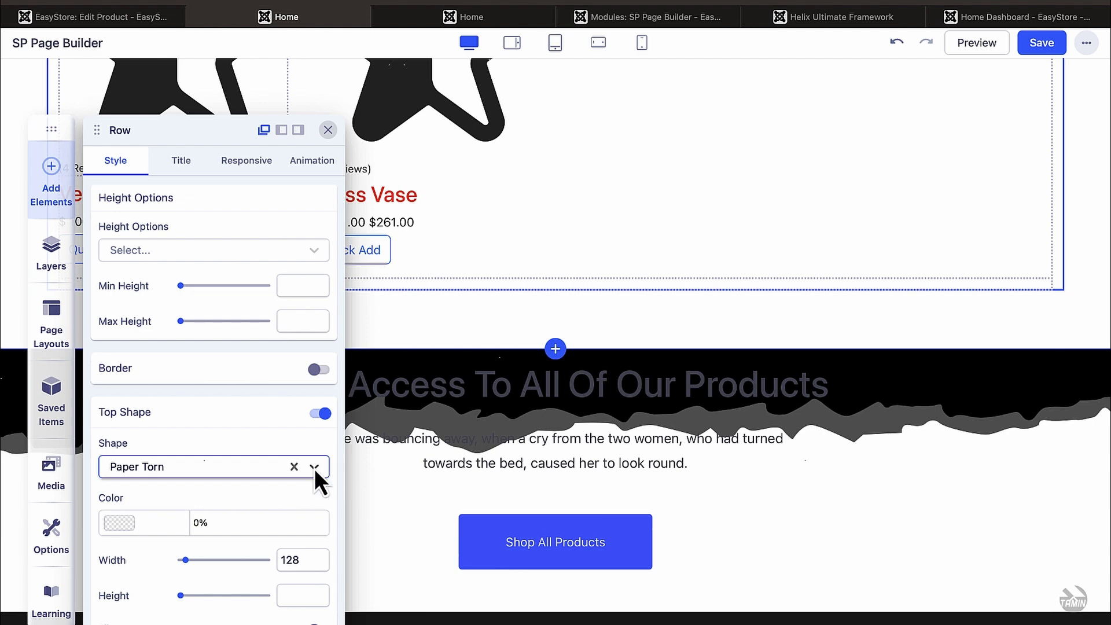
Set the top shape's color to the light gray #E4E1E1 and save the page.
scroll(255, 517, "down", 1)
left_click(121, 520)
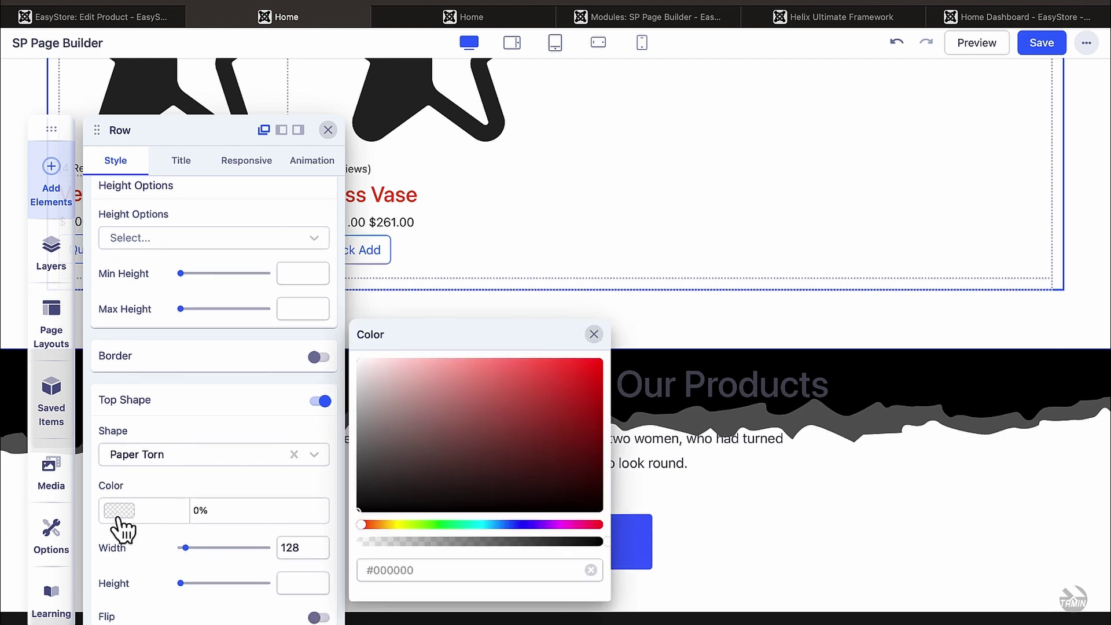
left_click(455, 435)
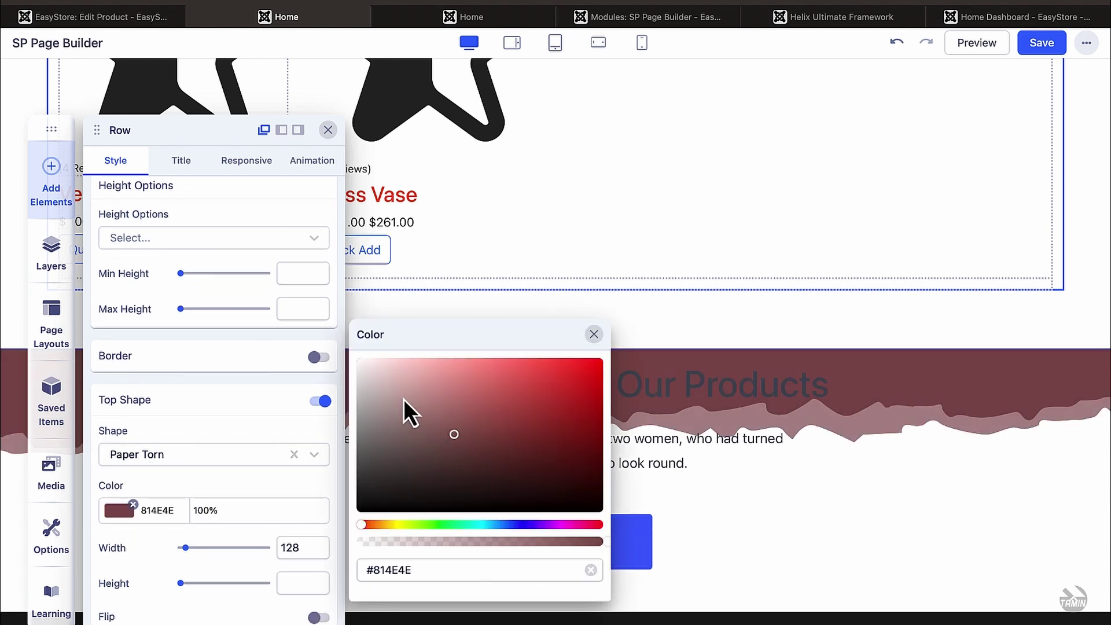
mouse_move(406, 386)
left_mouse_down()
mouse_move(338, 363)
mouse_move(355, 360)
mouse_move(360, 375)
left_mouse_up()
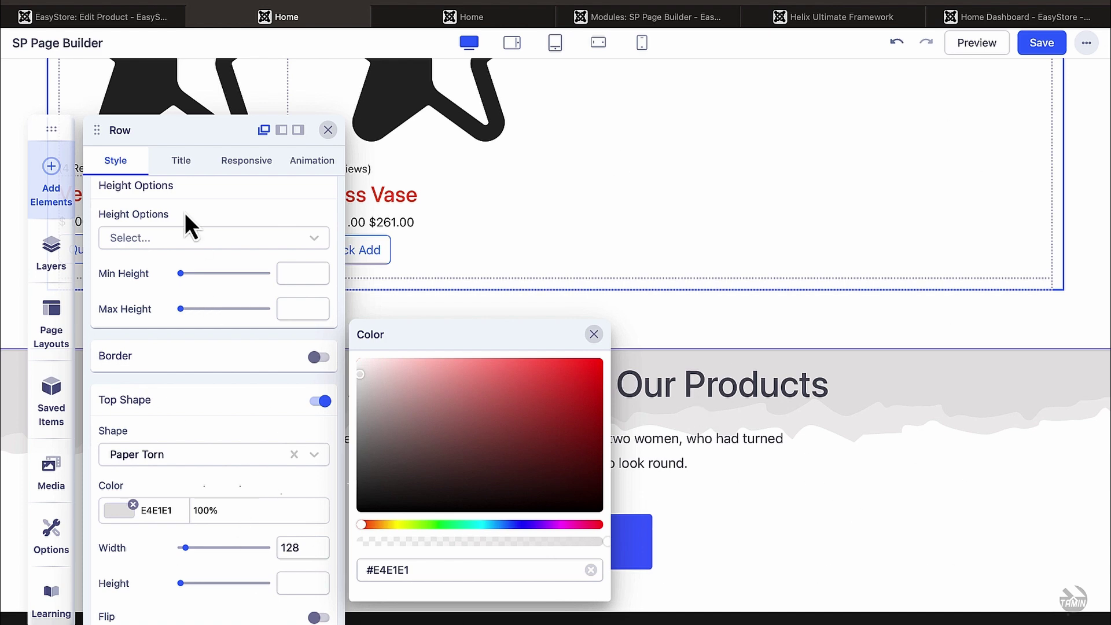
left_click(203, 368)
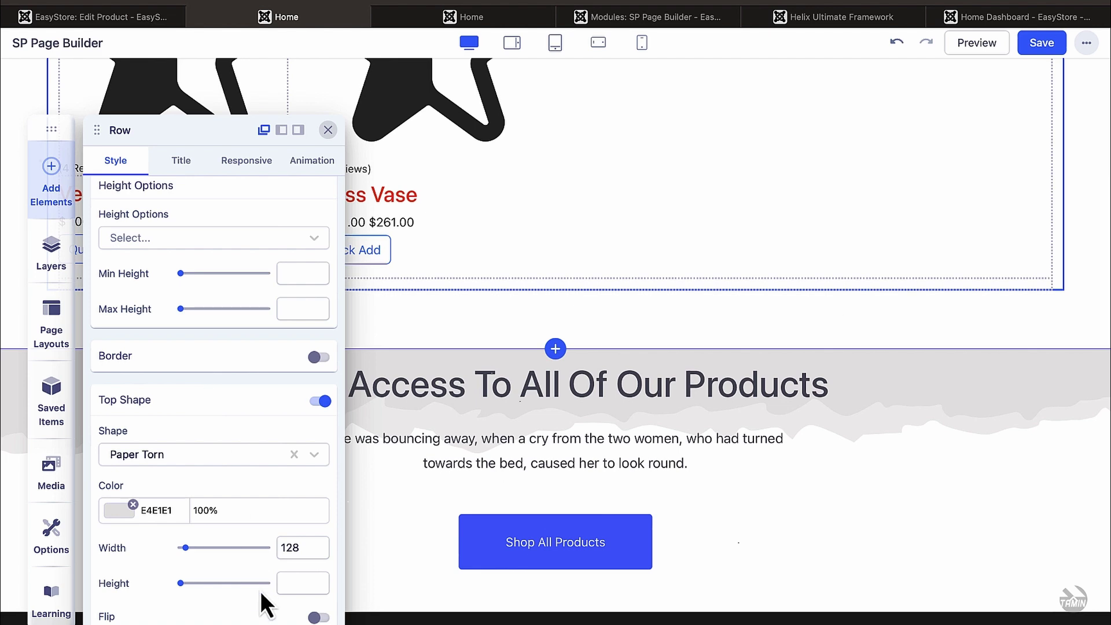
left_click(1047, 43)
Reload the previewed home page and review its call-to-action section, banner and product sections.
left_click(484, 14)
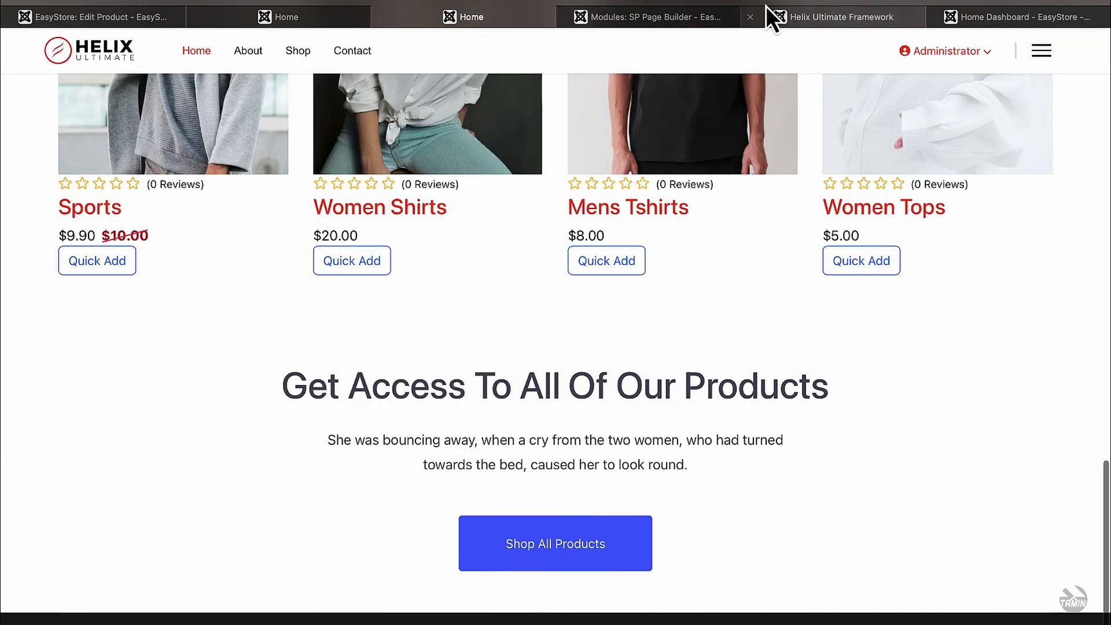
key("super+r")
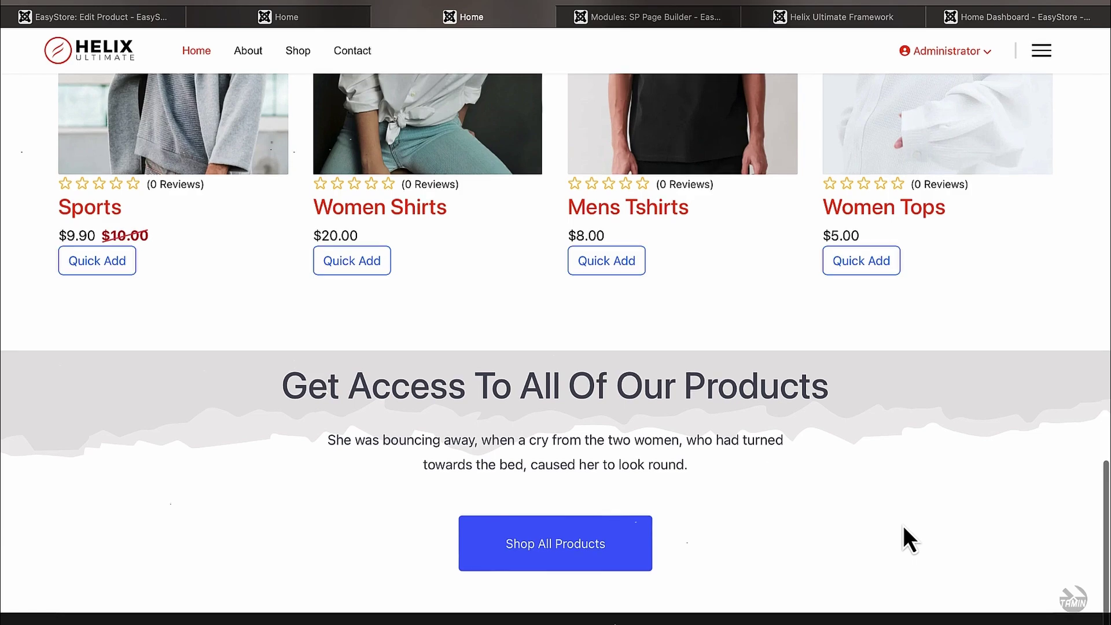
scroll(904, 527, "up", 15)
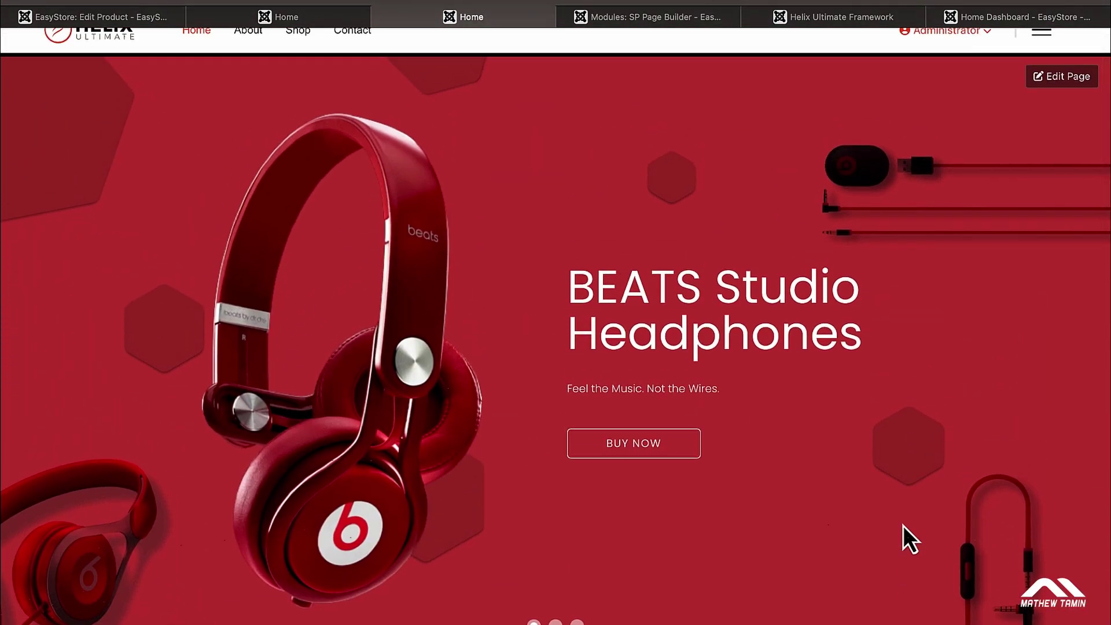
scroll(903, 525, "down", 10)
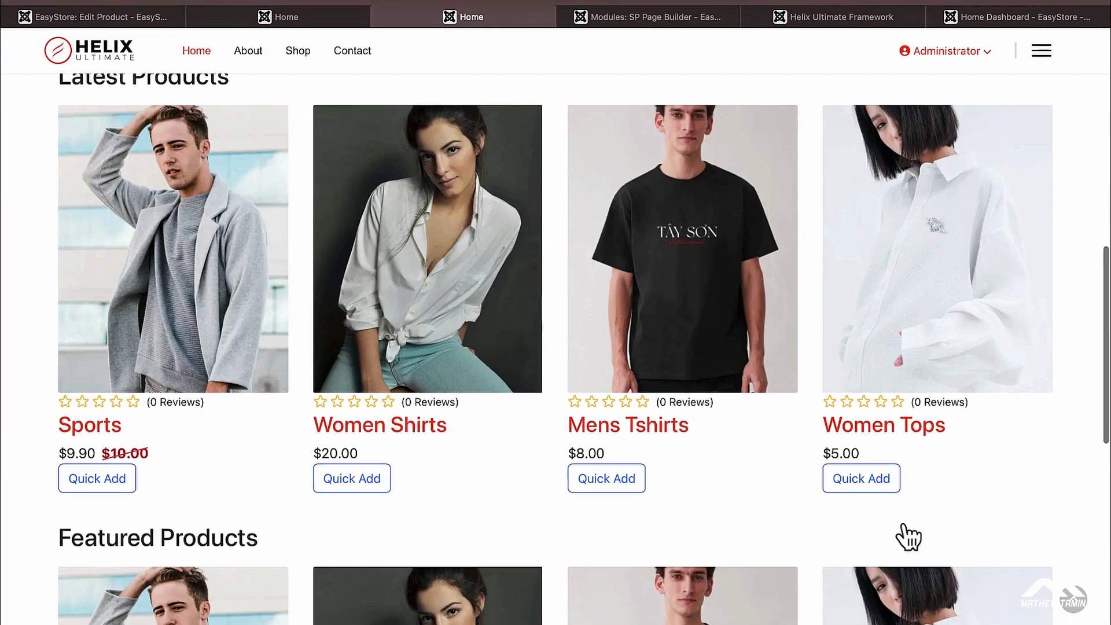